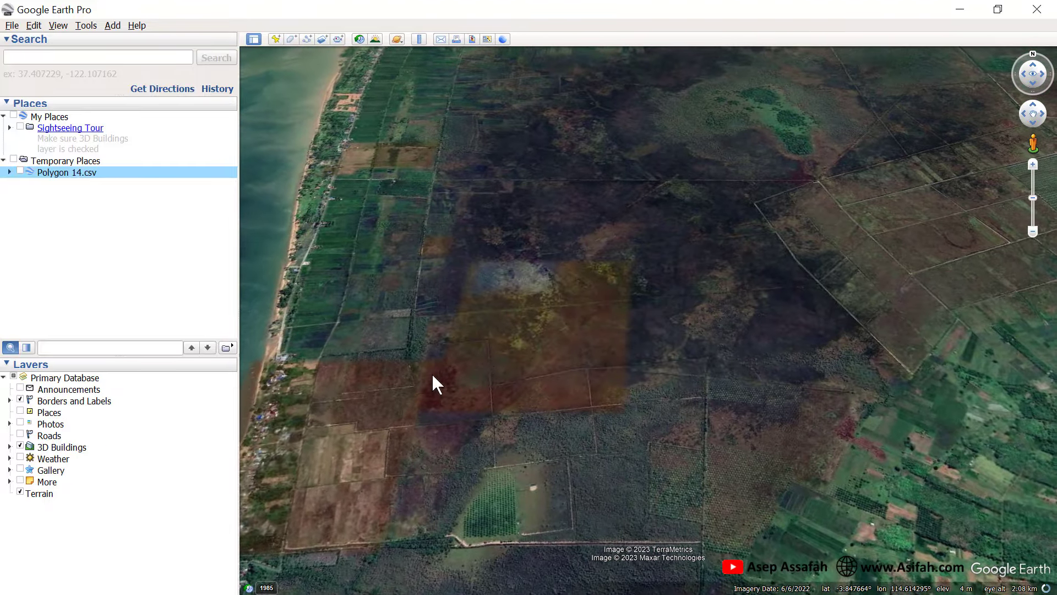
Expand Polygon 14.csv in Places down to its points and make the Polygon 14 folder visible on the map.
{"action": "left_click", "coordinate": [9, 172]}
{"action": "left_click", "coordinate": [16, 184]}
{"action": "scroll", "coordinate": [82, 275], "scroll_direction": "down", "scroll_amount": 1}
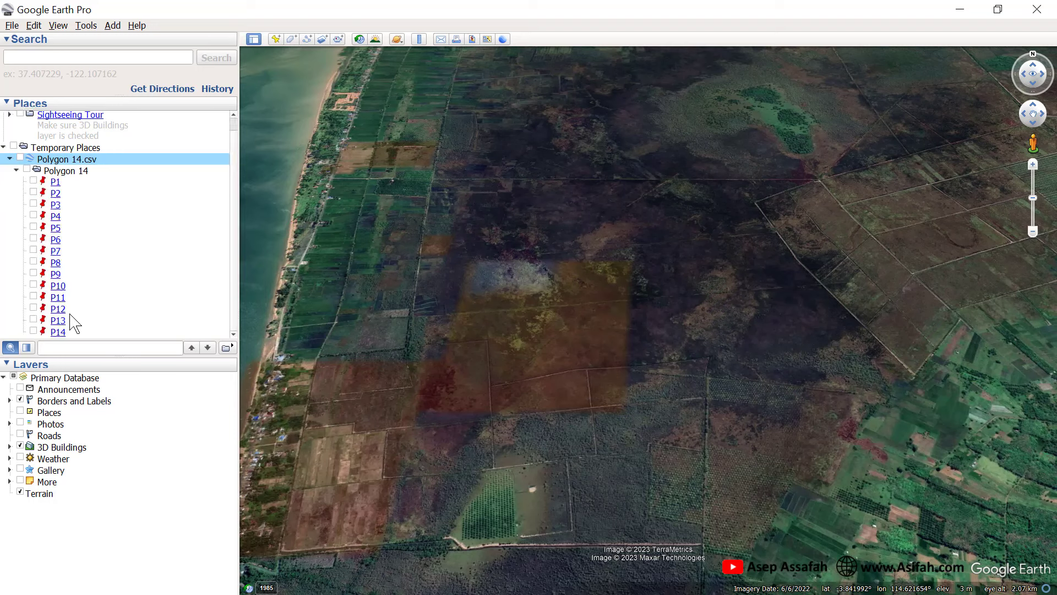
{"action": "scroll", "coordinate": [83, 264], "scroll_direction": "up", "scroll_amount": 1}
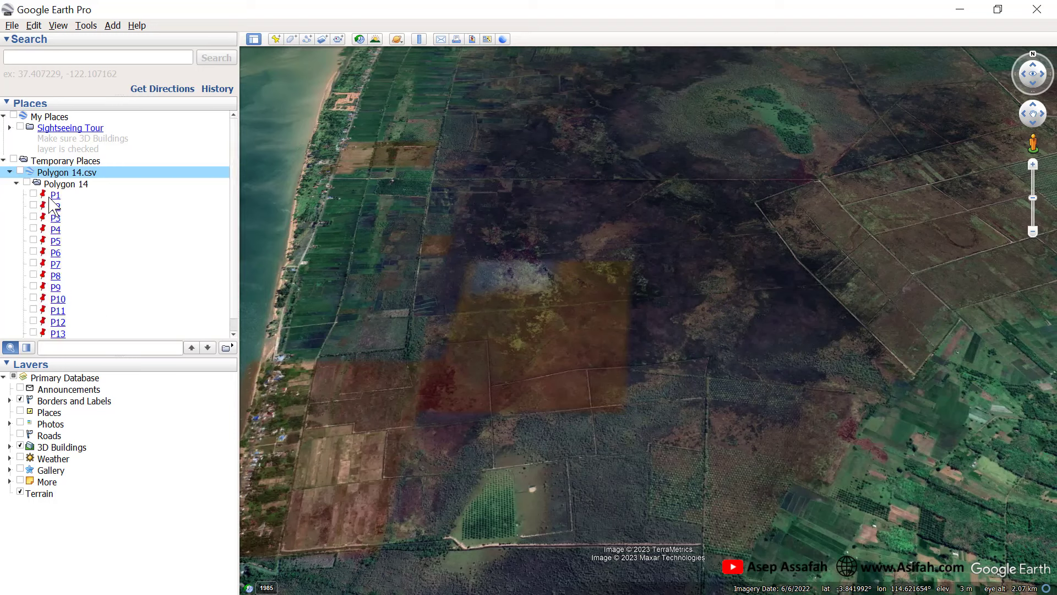
{"action": "left_click", "coordinate": [27, 184]}
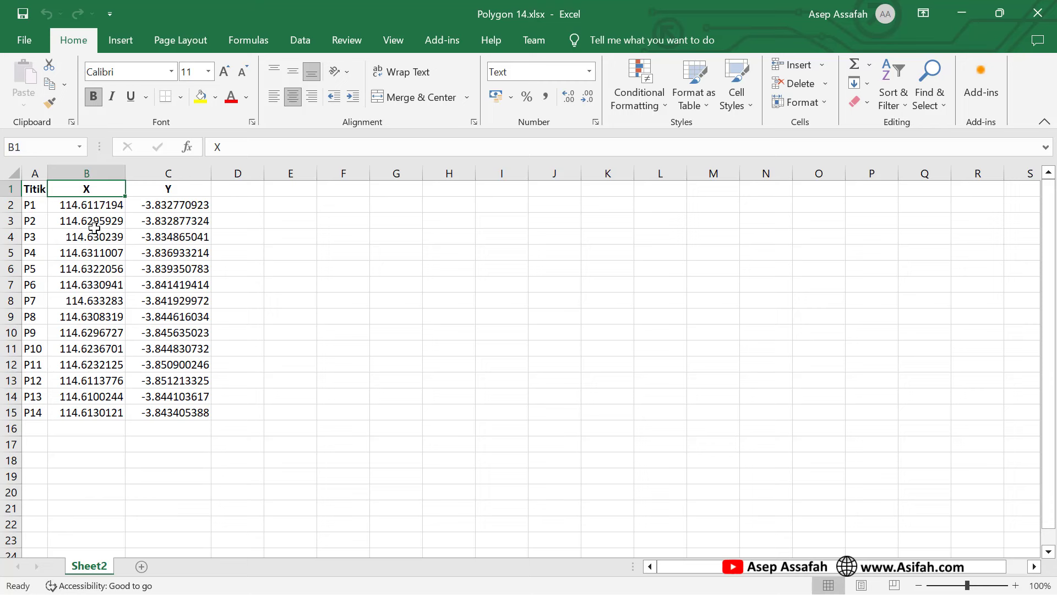
In Excel's Polygon 14.xlsx, examine the Titik point names and the X and Y coordinate columns from P1 to P14.
{"action": "left_click", "coordinate": [38, 414]}
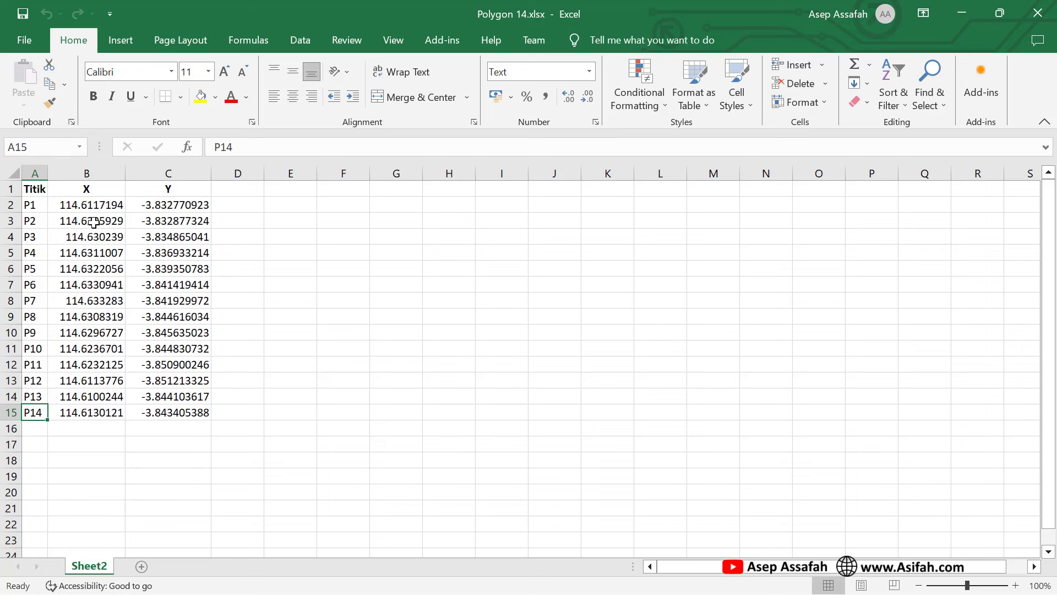
{"action": "left_click", "coordinate": [97, 194]}
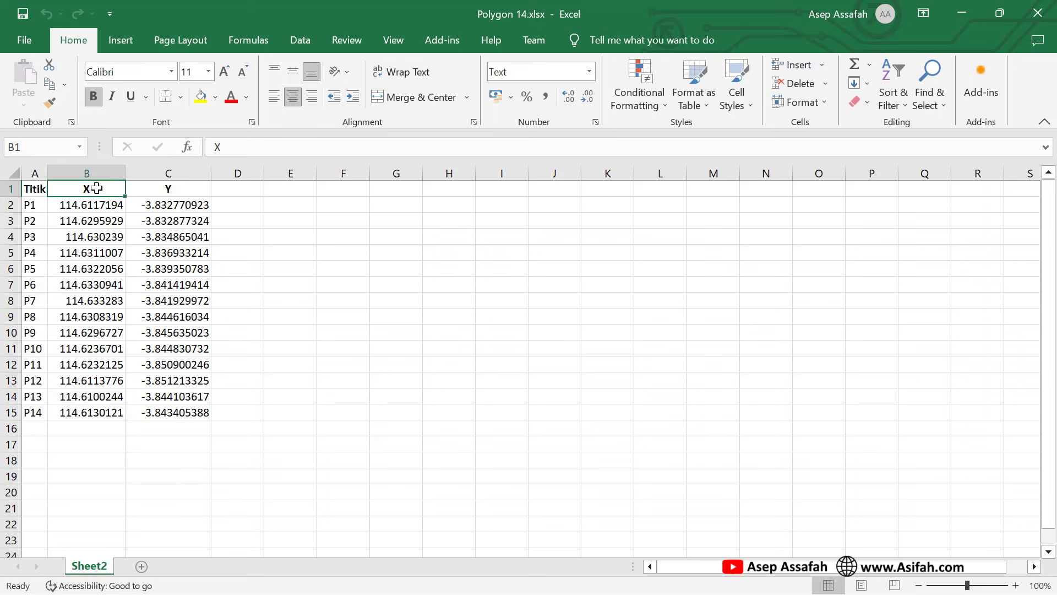
{"action": "left_click", "coordinate": [166, 191]}
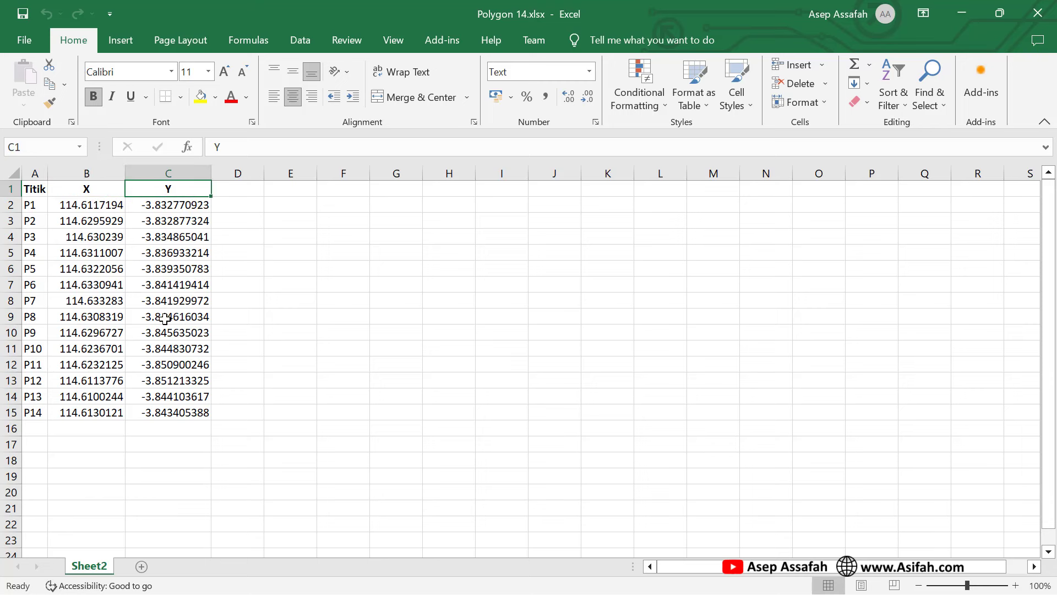
{"action": "left_click", "coordinate": [95, 191]}
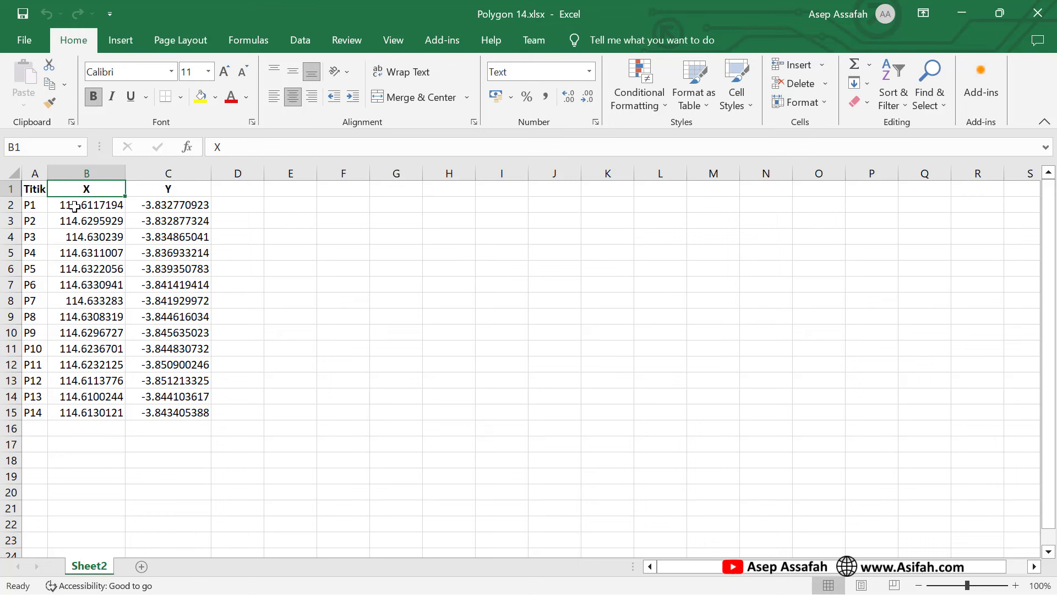
{"action": "left_click_drag", "start_coordinate": [82, 204], "coordinate": [91, 414]}
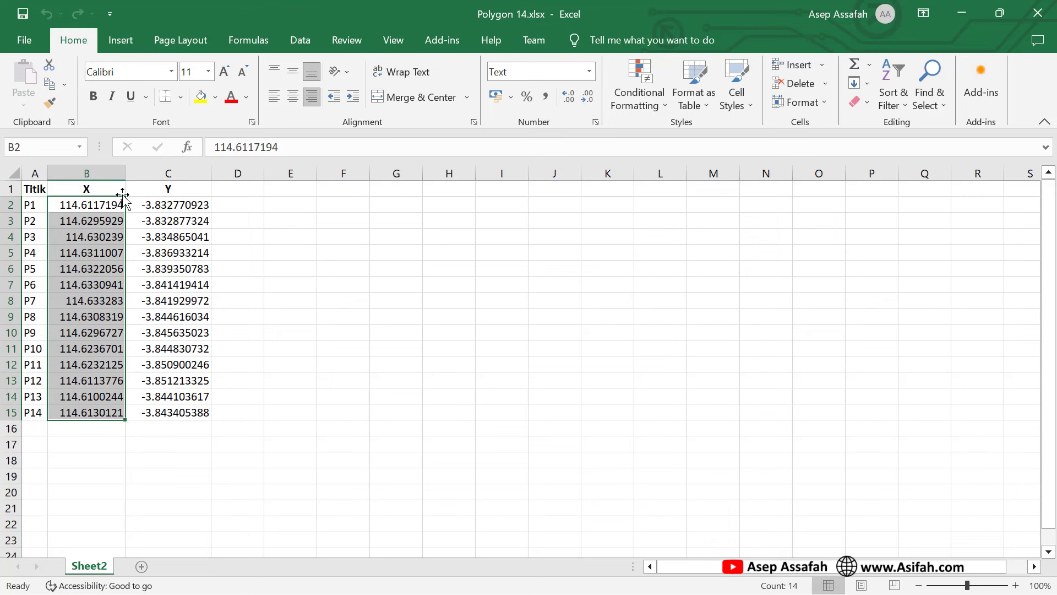
{"action": "left_click", "coordinate": [180, 189]}
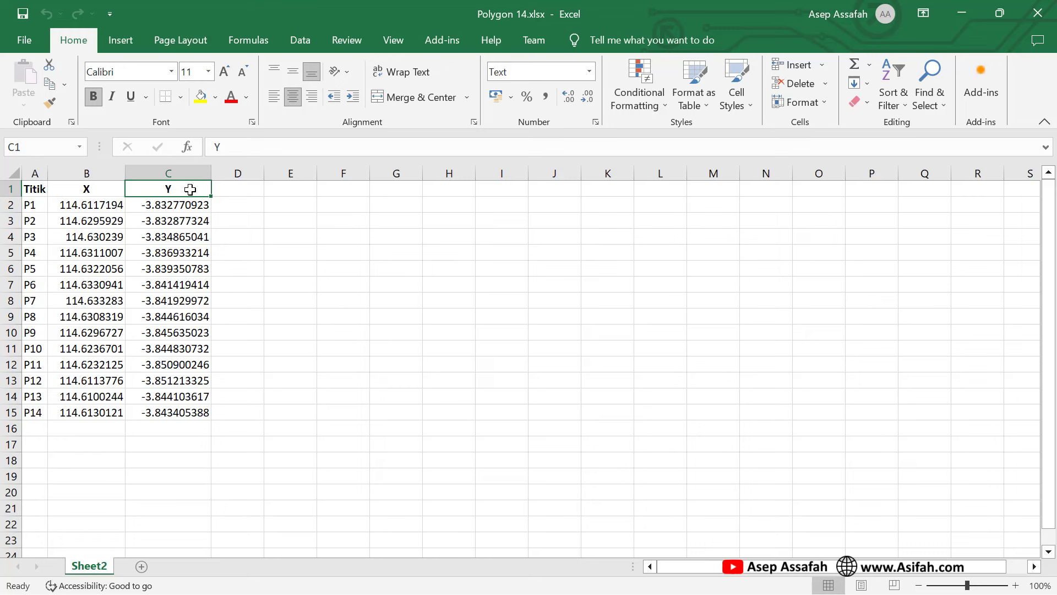
{"action": "left_click", "coordinate": [175, 206]}
{"action": "left_click_drag", "start_coordinate": [175, 205], "coordinate": [175, 412]}
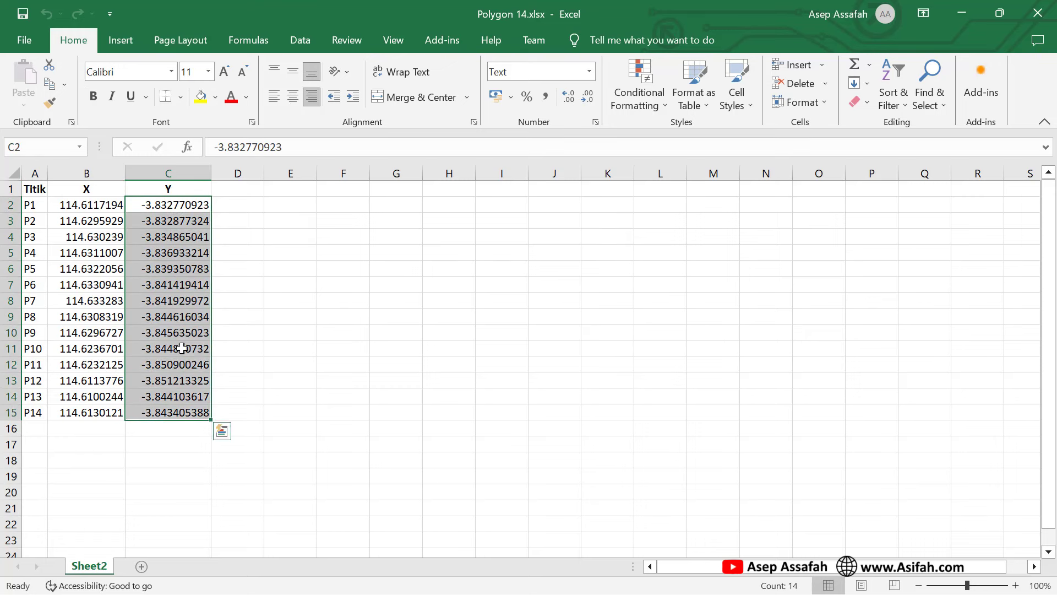
{"action": "left_click", "coordinate": [234, 190]}
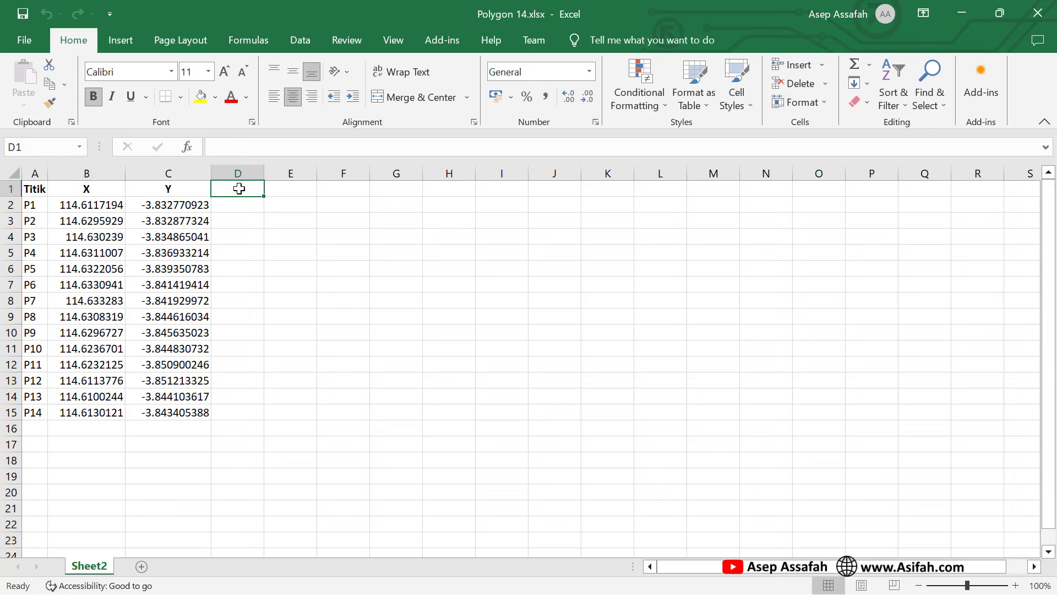
{"action": "left_click", "coordinate": [288, 191]}
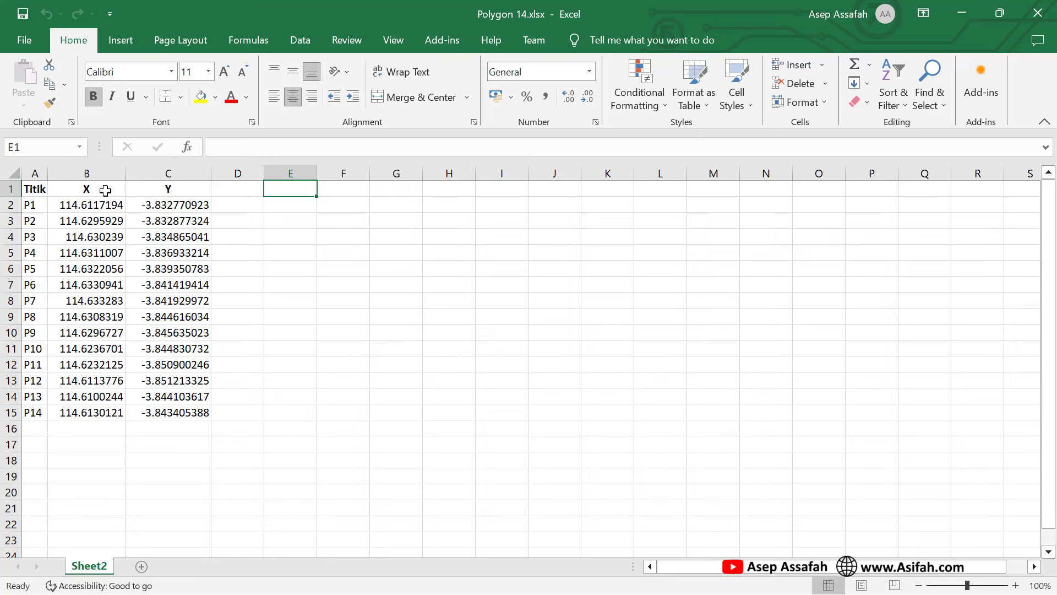
{"action": "left_click_drag", "start_coordinate": [106, 190], "coordinate": [172, 409]}
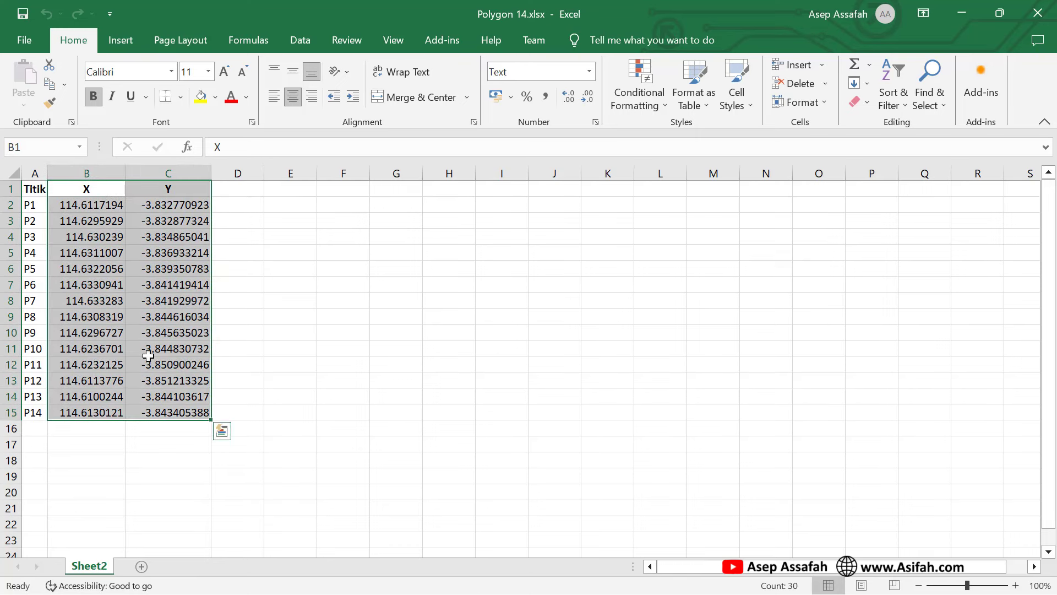
{"action": "left_click", "coordinate": [179, 189]}
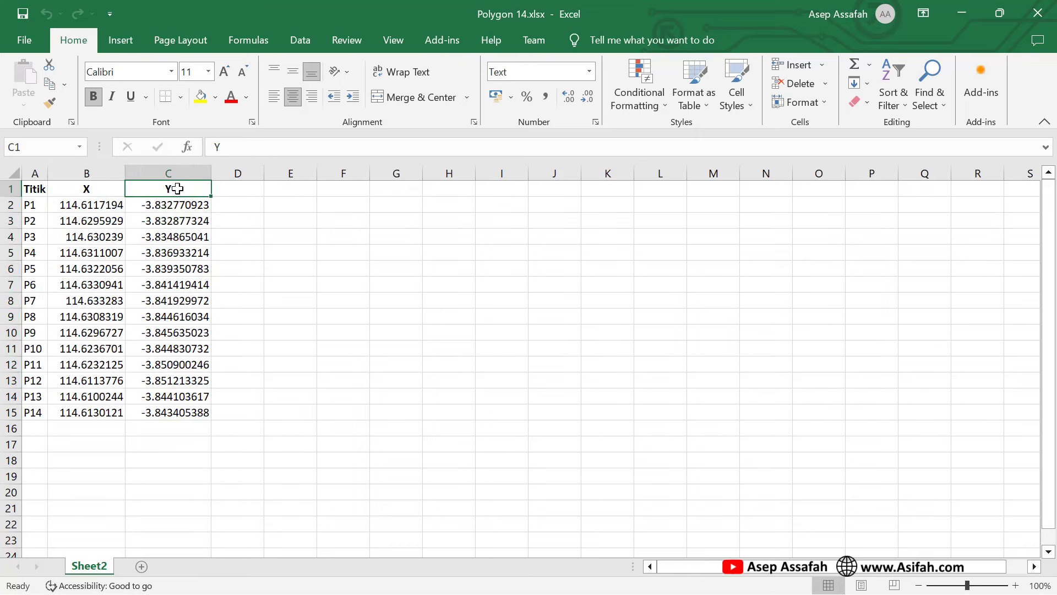
Inspect the decimal-degree format of point P1's X and Y coordinates.
{"action": "left_click", "coordinate": [100, 206]}
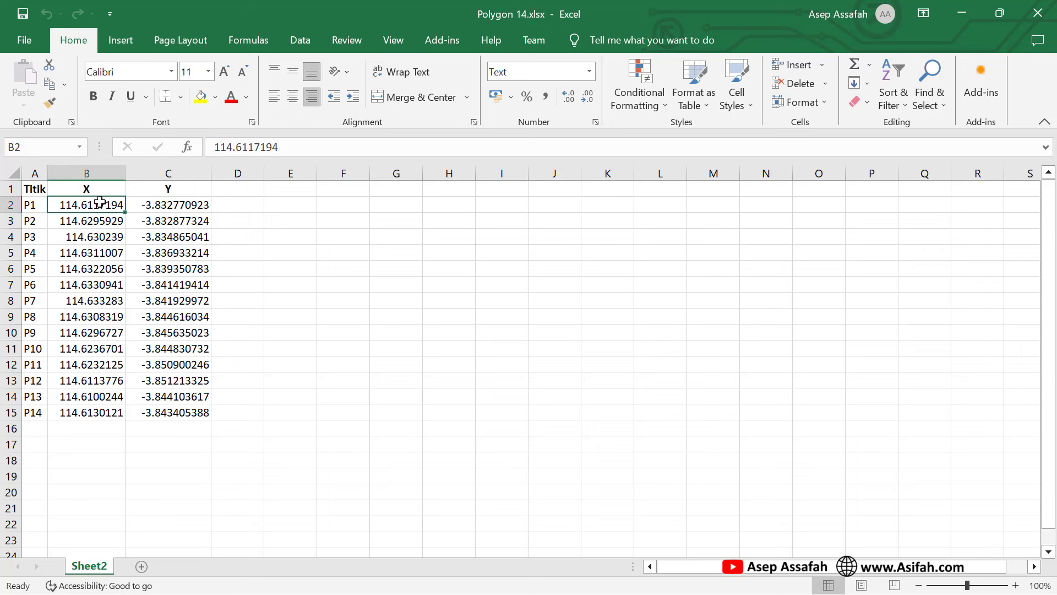
{"action": "left_click", "coordinate": [149, 204]}
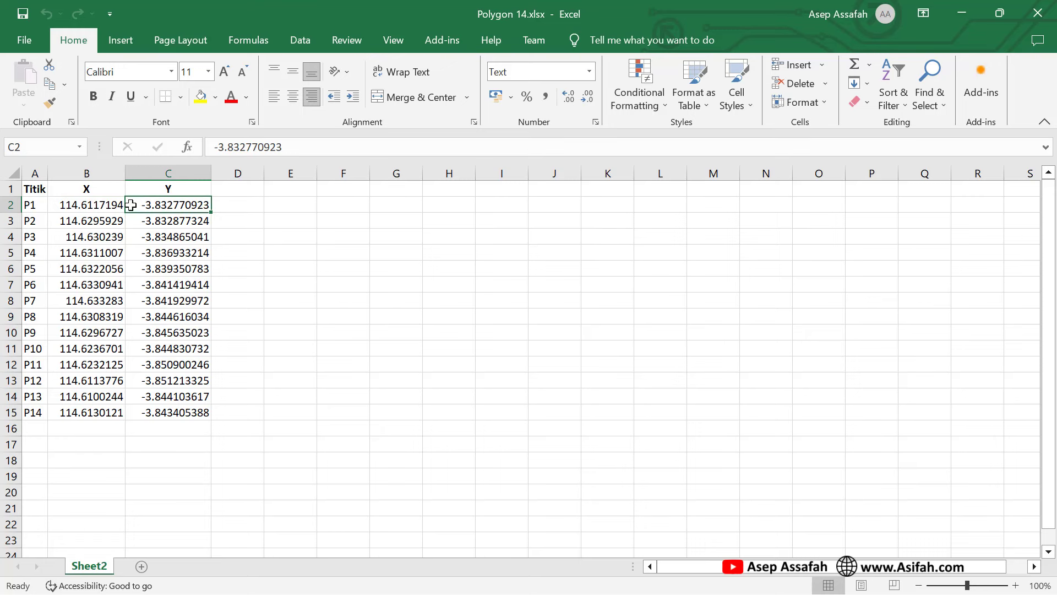
{"action": "left_click", "coordinate": [107, 204]}
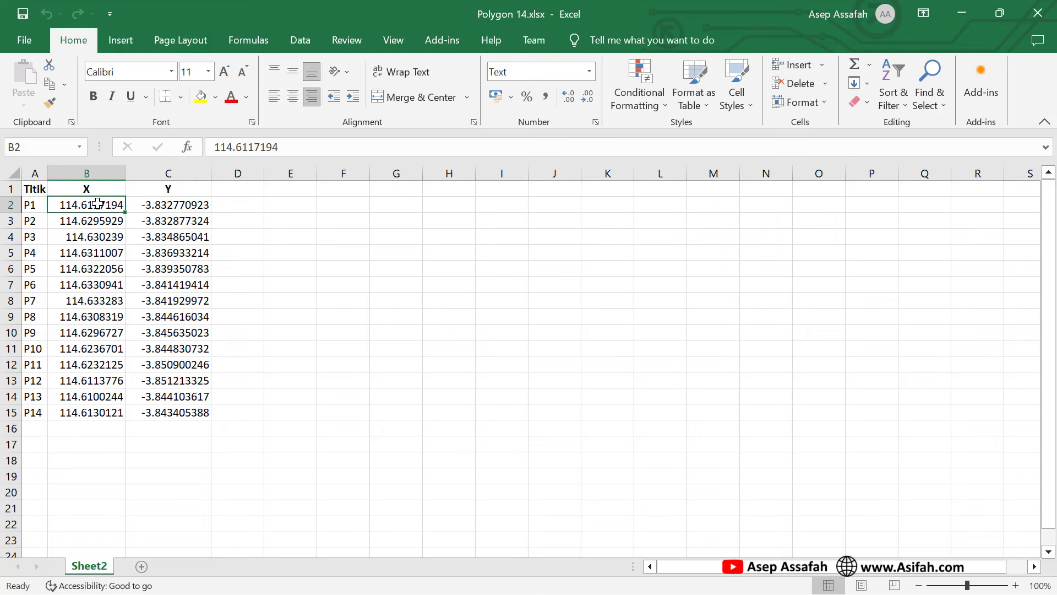
{"action": "left_click", "coordinate": [158, 205]}
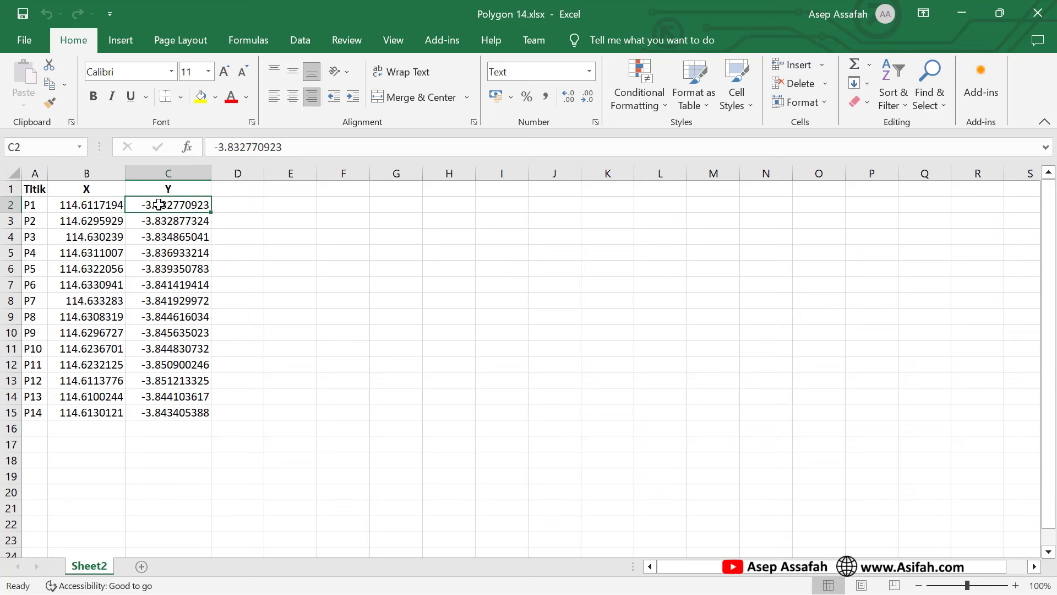
{"action": "left_click", "coordinate": [99, 204]}
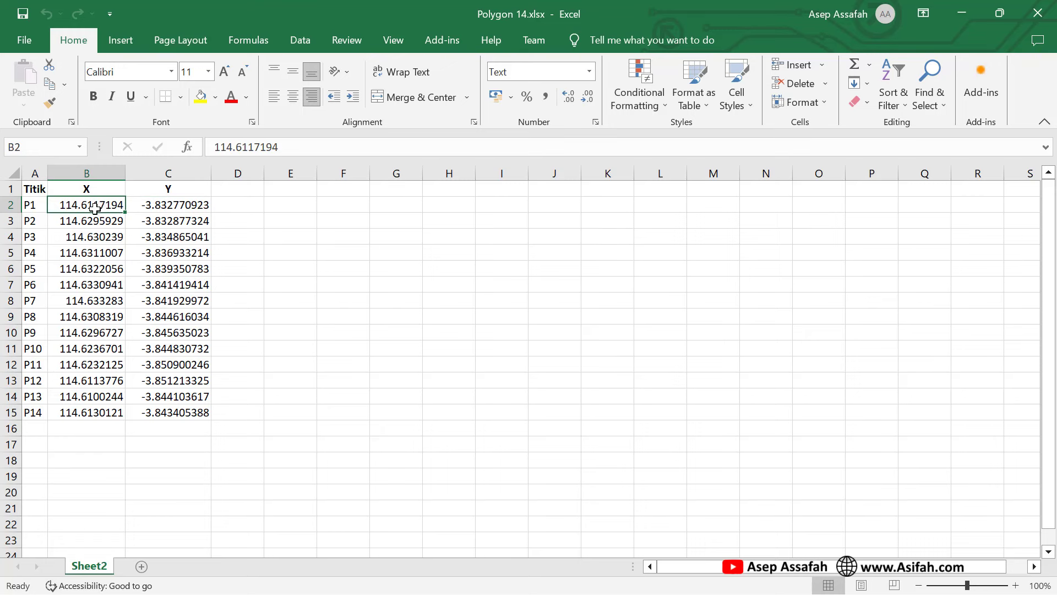
Add a new worksheet and enter 114, 50 and 12 in cells B2, C2 and D2.
{"action": "left_click", "coordinate": [141, 566]}
{"action": "left_click", "coordinate": [102, 207]}
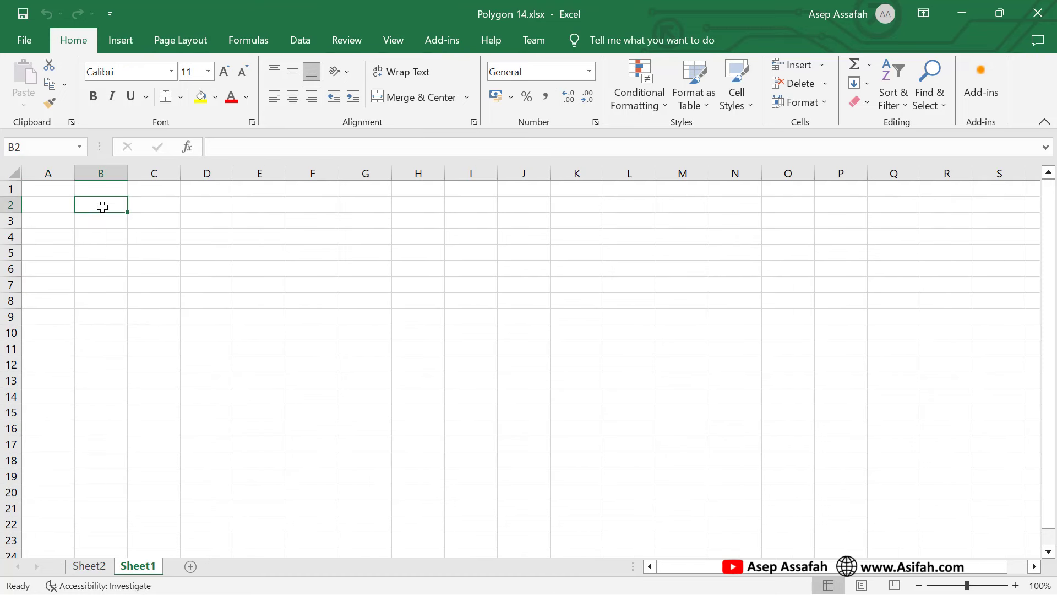
{"action": "type", "text": "114"}
{"action": "key", "text": "Tab"}
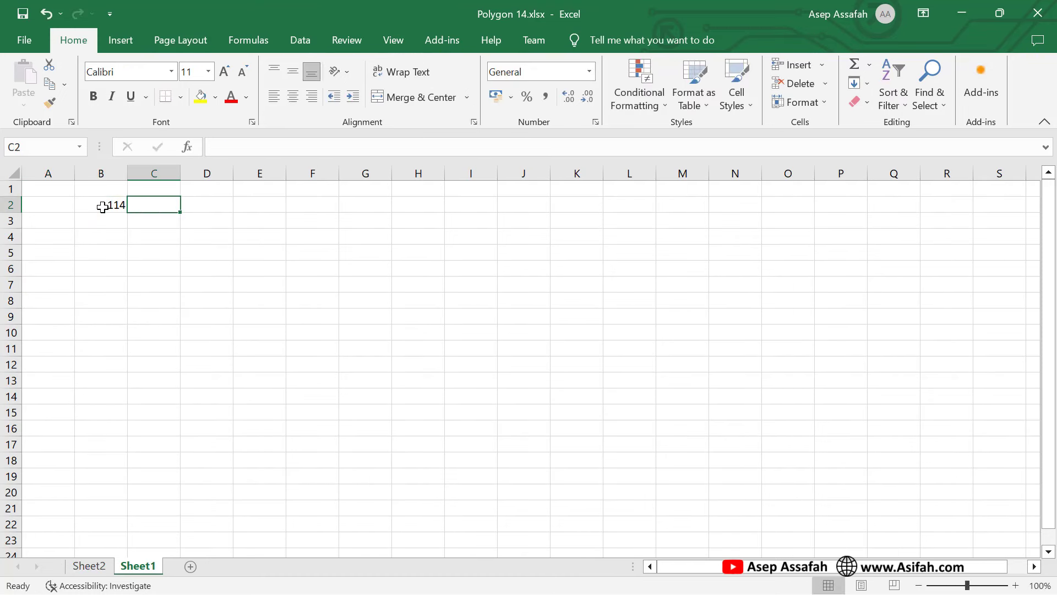
{"action": "type", "text": "50"}
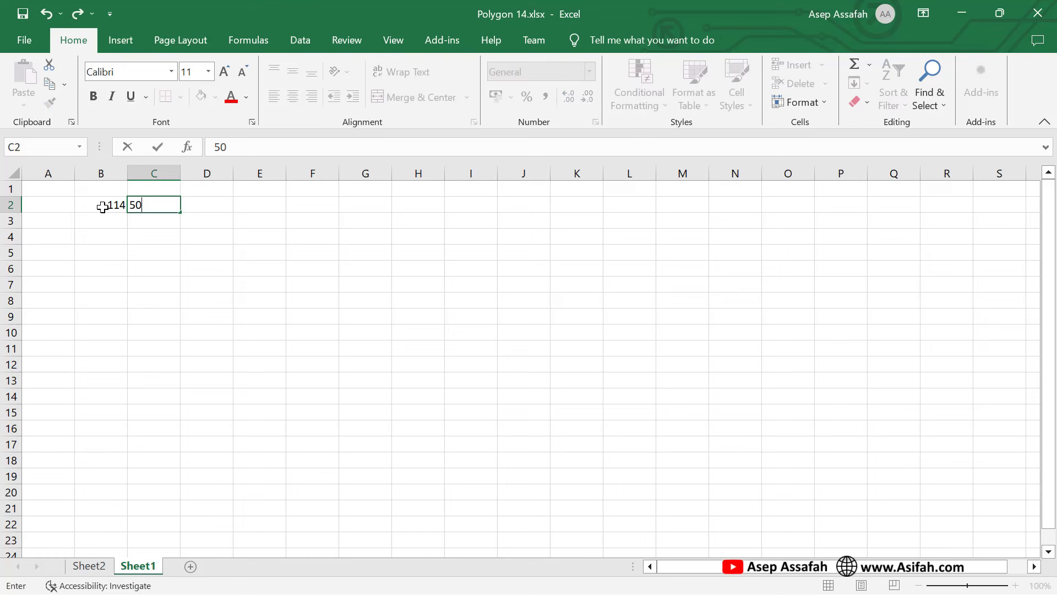
{"action": "key", "text": "Tab"}
{"action": "type", "text": "12"}
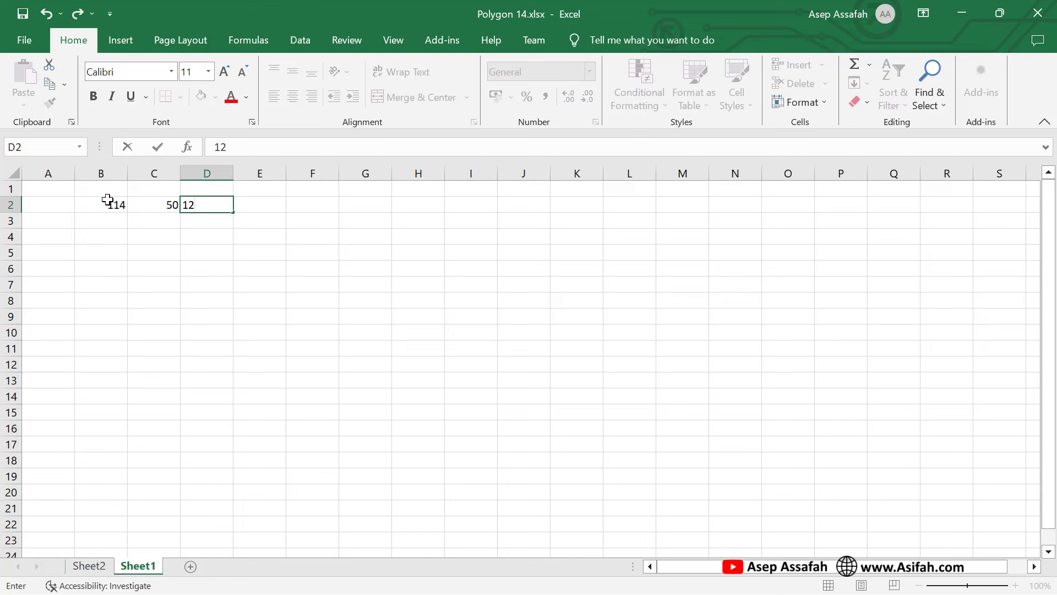
Label cells B1 to E1 above the values with the headers d, m, d and X.
{"action": "left_click", "coordinate": [116, 187]}
{"action": "type", "text": "d"}
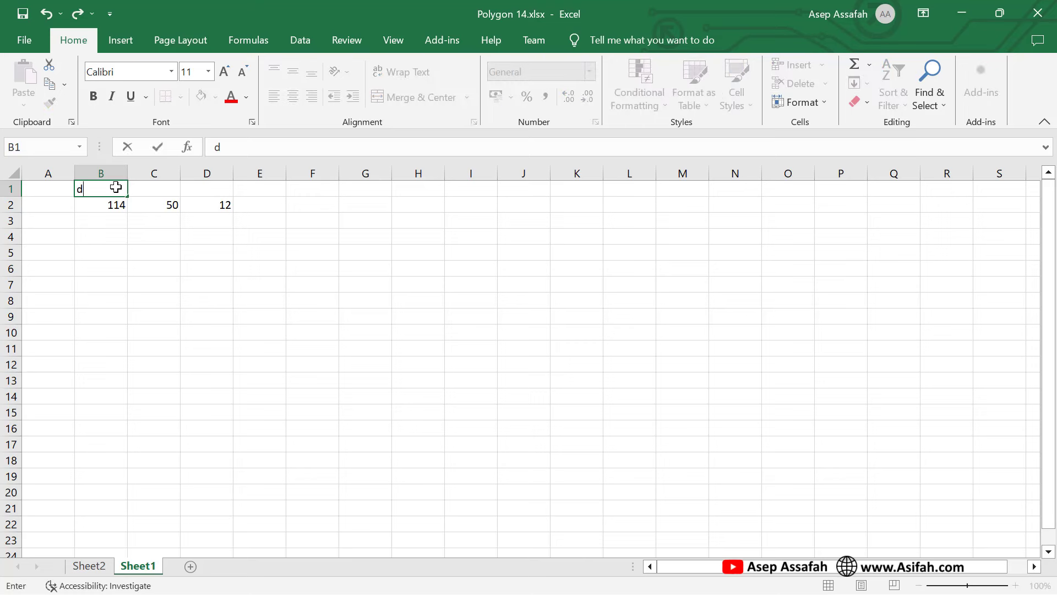
{"action": "key", "text": "Tab"}
{"action": "type", "text": "m"}
{"action": "key", "text": "Tab"}
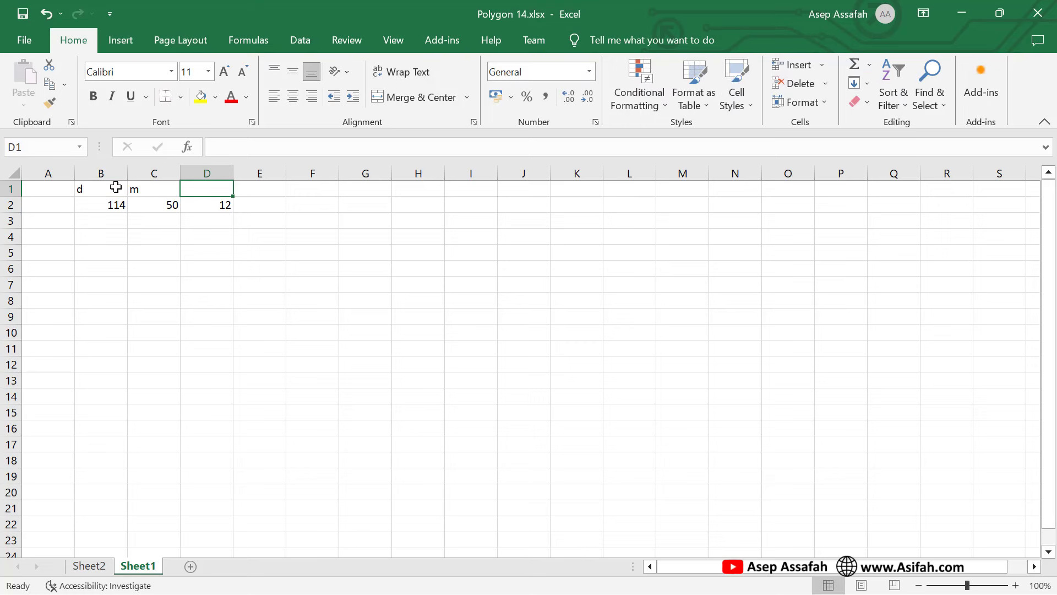
{"action": "type", "text": "d"}
{"action": "key", "text": "Tab"}
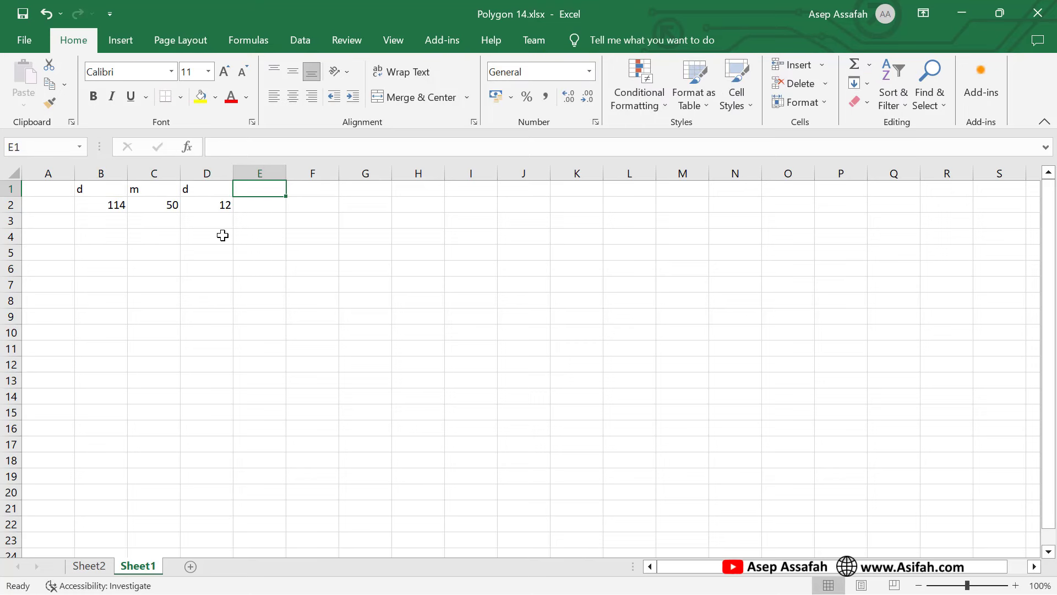
{"action": "type", "text": "X"}
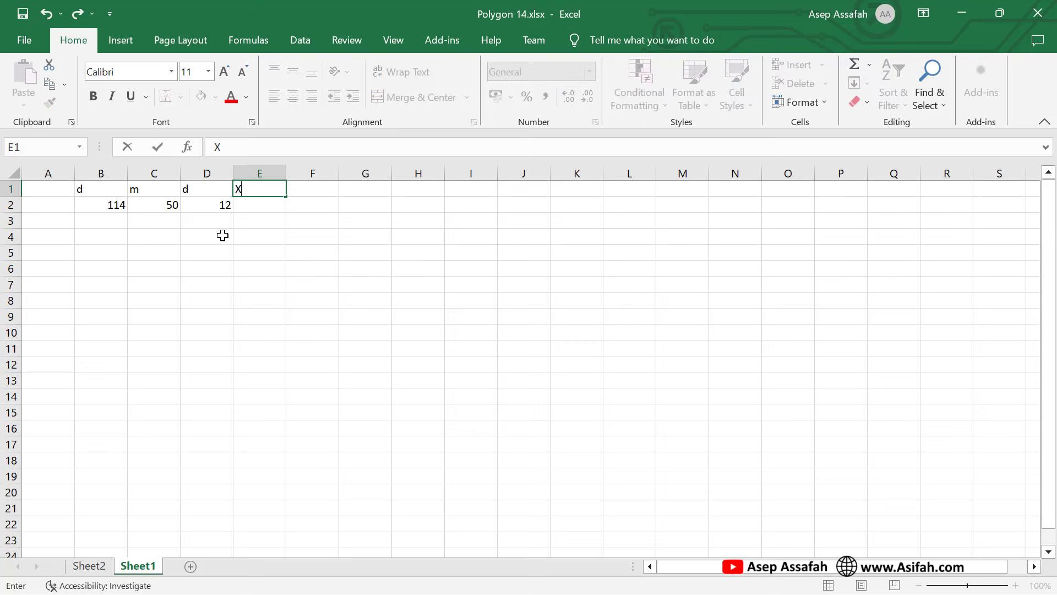
{"action": "key", "text": "Return"}
Convert the degrees, minutes and seconds to decimal degrees in E2 with the formula =B2+(C2/60)+(D2/3600).
{"action": "type", "text": "="}
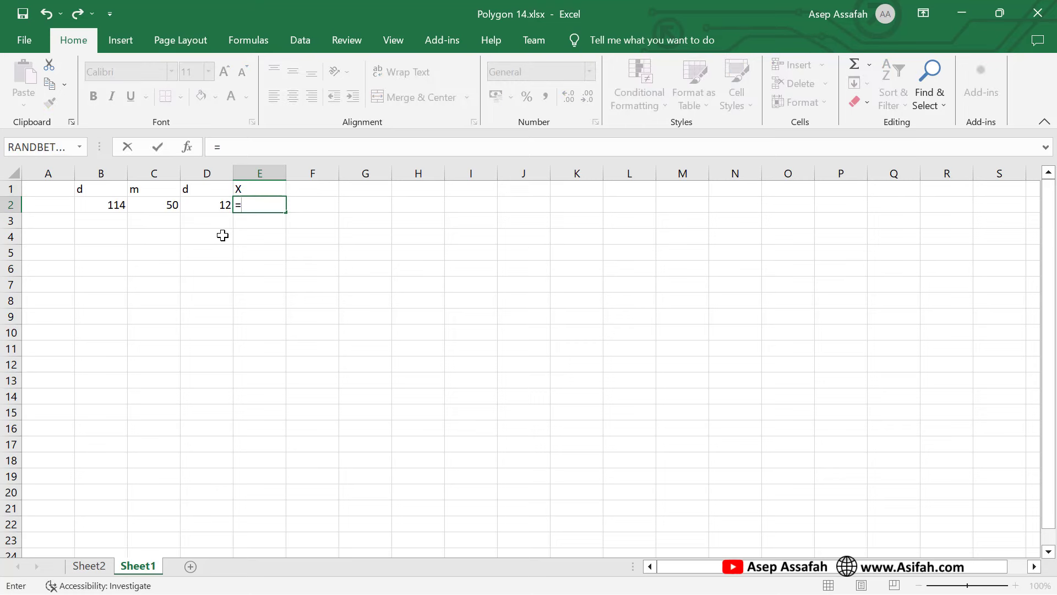
{"action": "left_click", "coordinate": [103, 205]}
{"action": "type", "text": "+"}
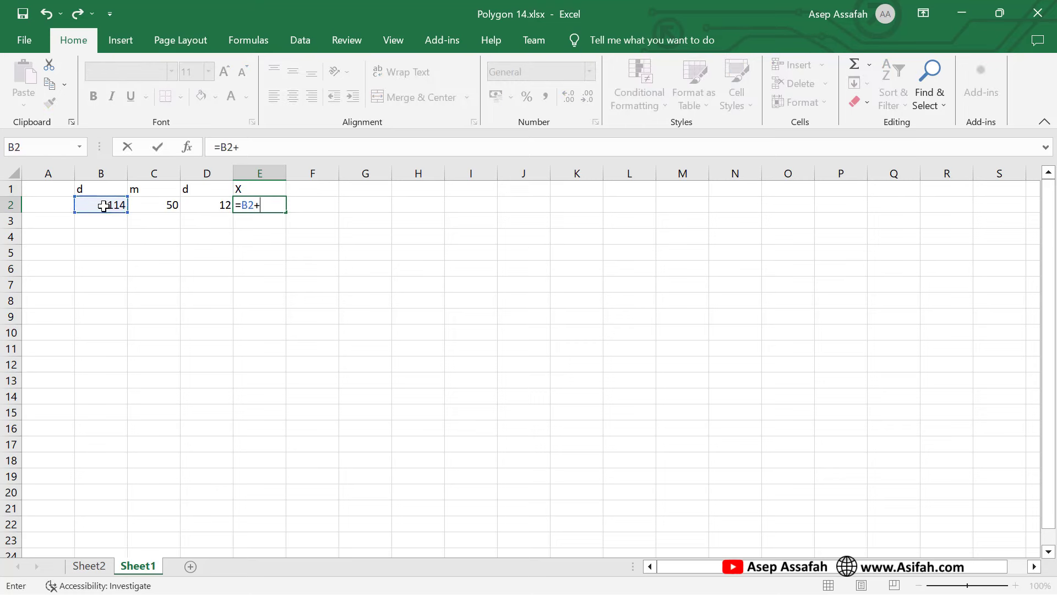
{"action": "type", "text": "("}
{"action": "left_click", "coordinate": [156, 201]}
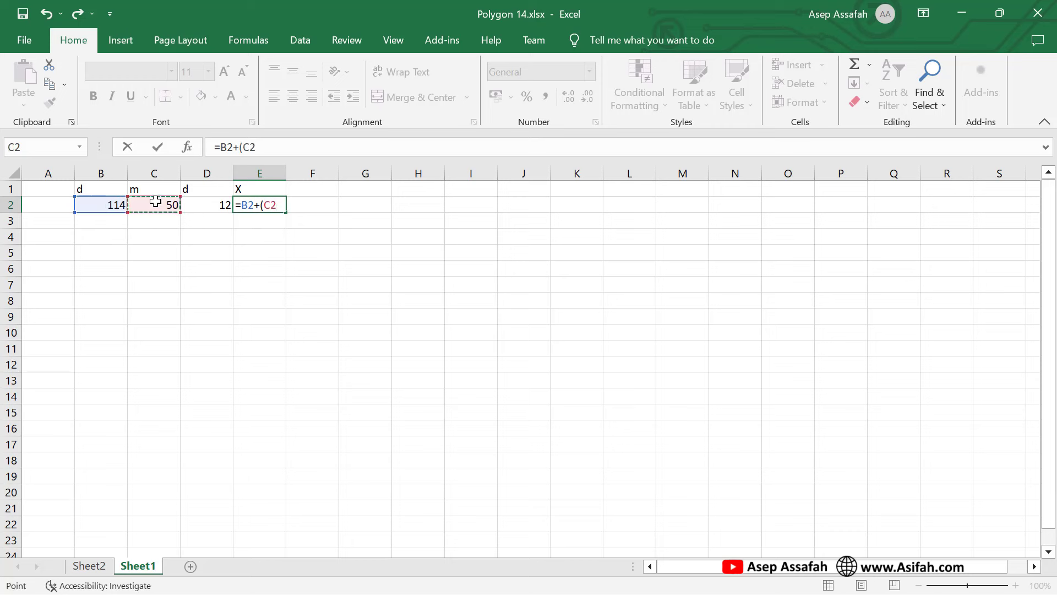
{"action": "type", "text": "/60"}
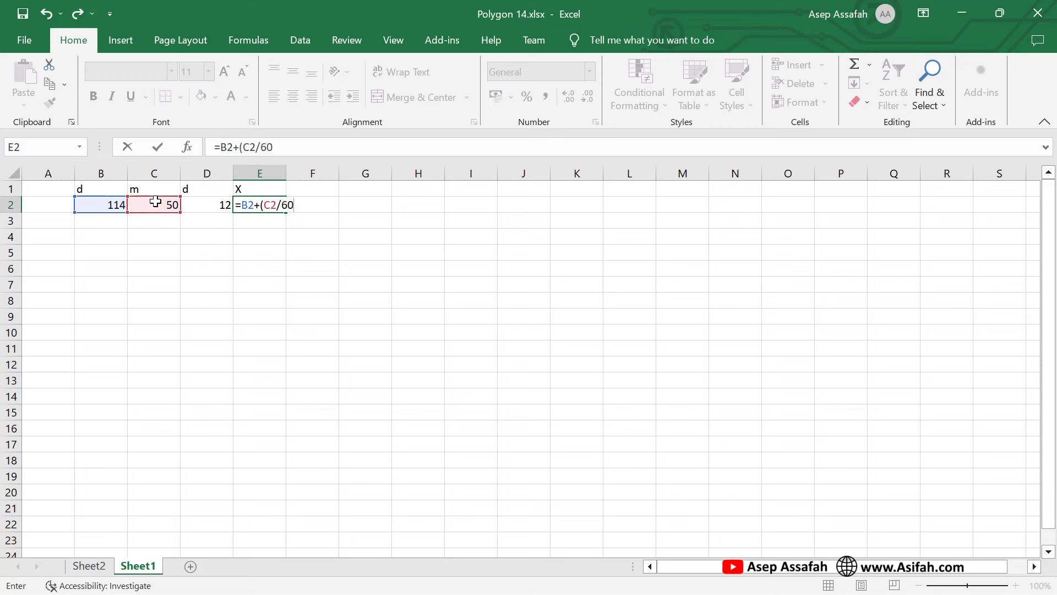
{"action": "type", "text": ")+"}
{"action": "left_click", "coordinate": [199, 202]}
{"action": "key", "text": "BackSpace"}
{"action": "key", "text": "BackSpace"}
{"action": "type", "text": "("}
{"action": "left_click", "coordinate": [203, 202]}
{"action": "type", "text": "/3600"}
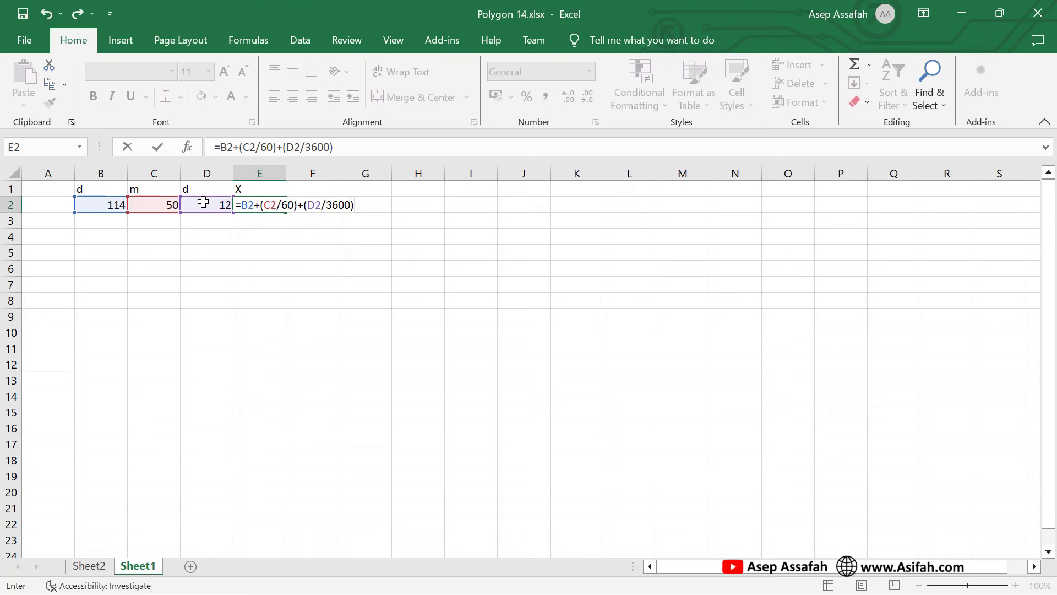
{"action": "key", "text": "Return"}
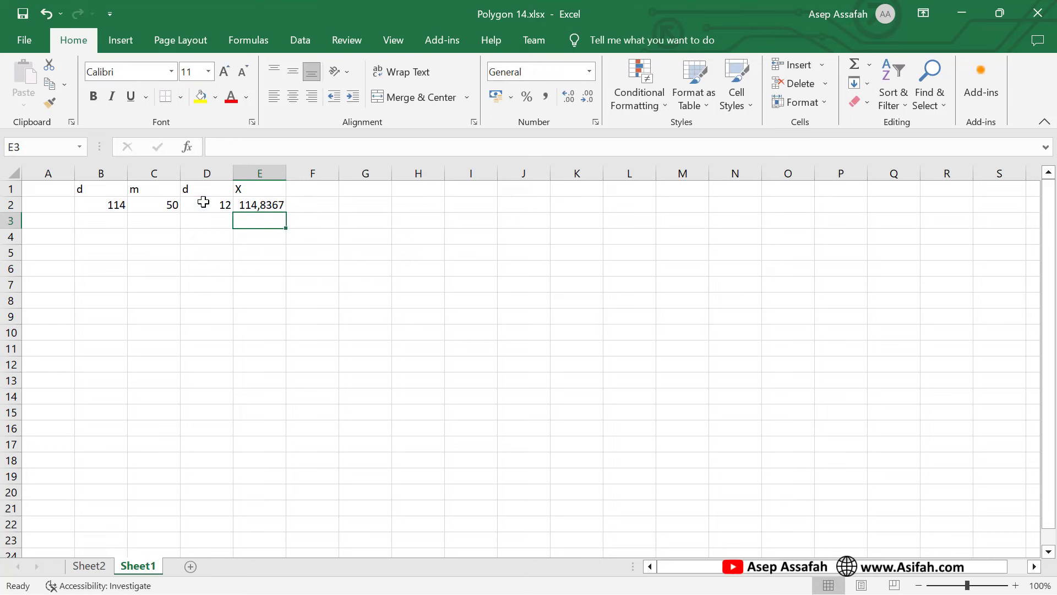
Widen column E to show more decimals of the converted coordinate, and return to Sheet2.
{"action": "left_click", "coordinate": [266, 202]}
{"action": "mouse_move", "coordinate": [286, 183]}
{"action": "left_mouse_down"}
{"action": "mouse_move", "coordinate": [286, 172]}
{"action": "mouse_move", "coordinate": [299, 175]}
{"action": "left_mouse_up"}
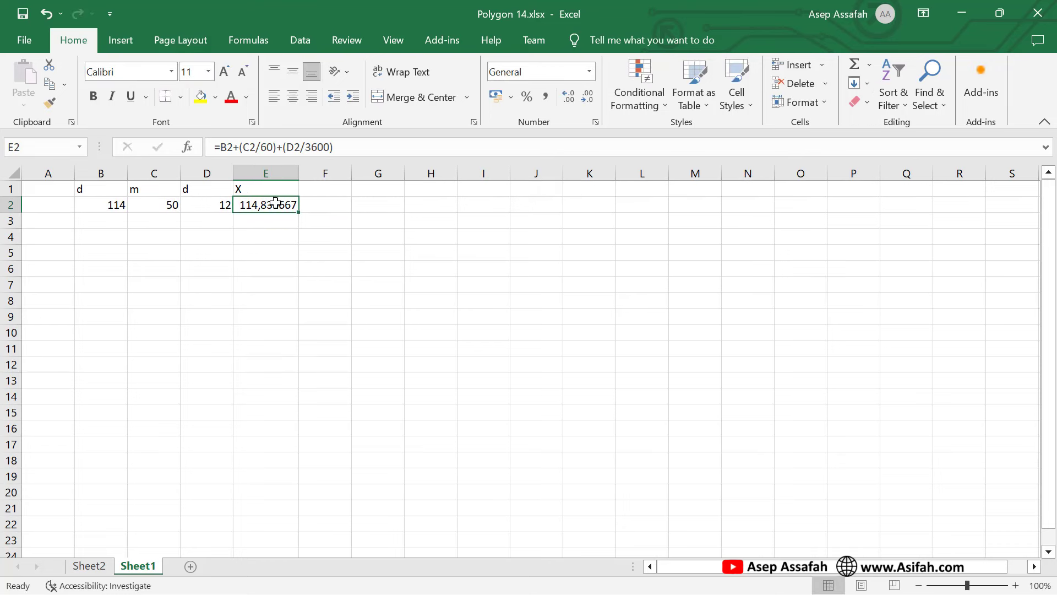
{"action": "left_click", "coordinate": [88, 566]}
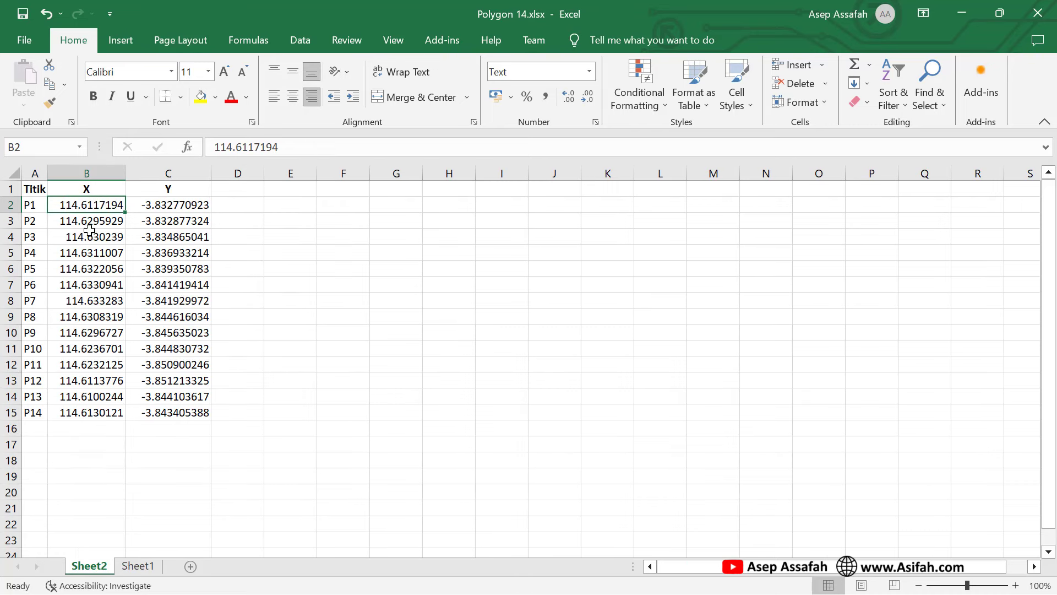
Review the Y coordinate format in C2 of Sheet2 and the decimal-degree conversion formula in E2 of Sheet1.
{"action": "left_click", "coordinate": [187, 205]}
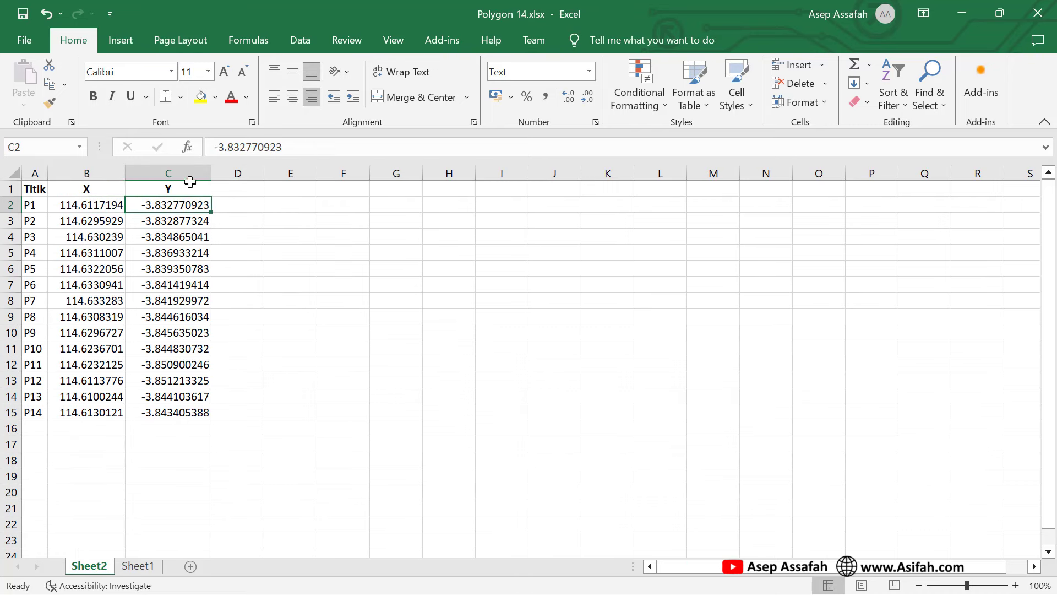
{"action": "left_click", "coordinate": [138, 566]}
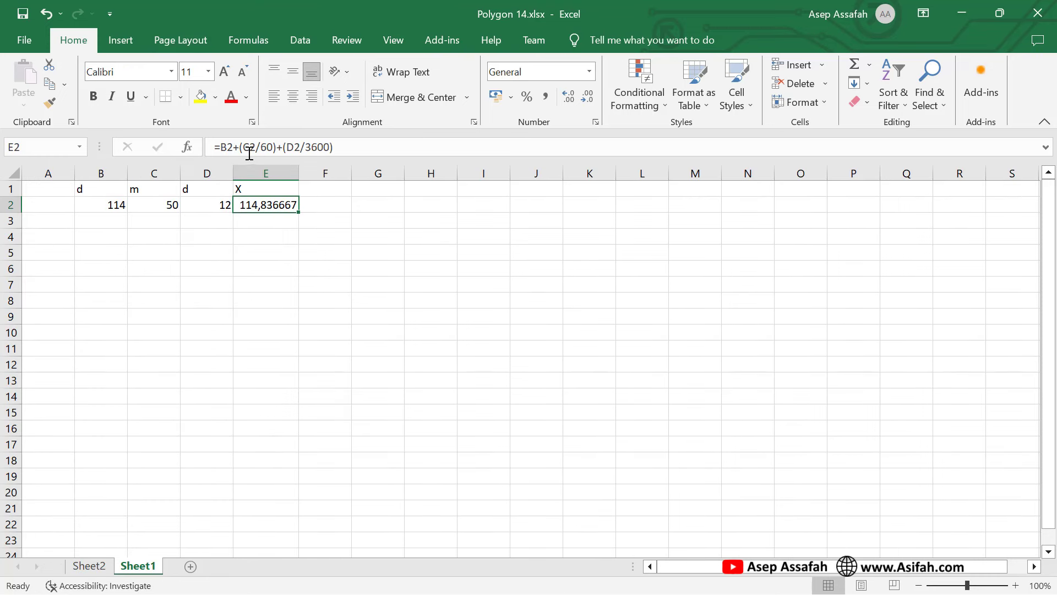
{"action": "left_click_drag", "start_coordinate": [339, 146], "coordinate": [212, 146]}
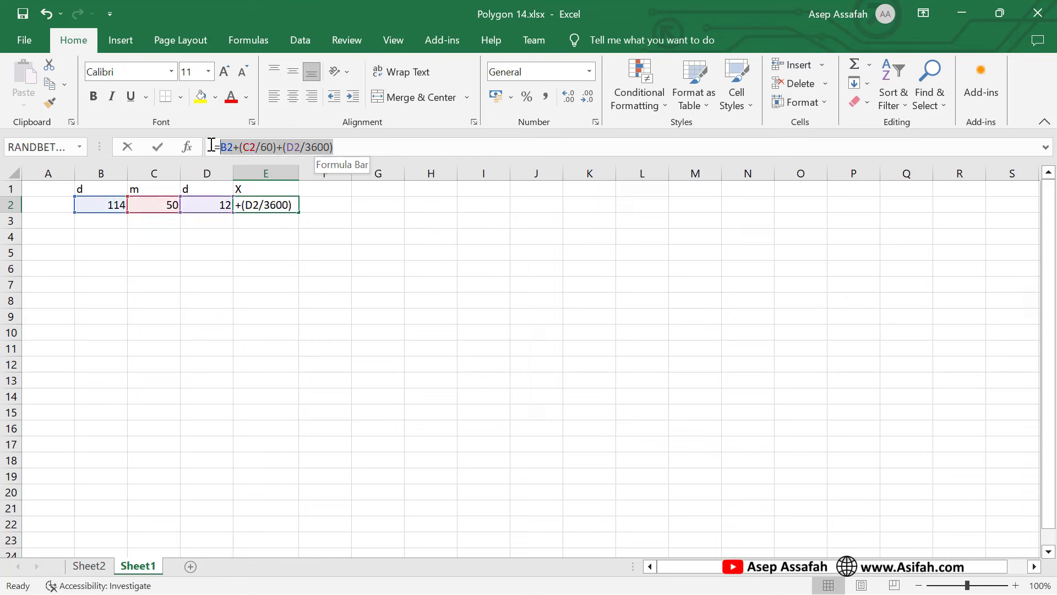
{"action": "left_click", "coordinate": [354, 150]}
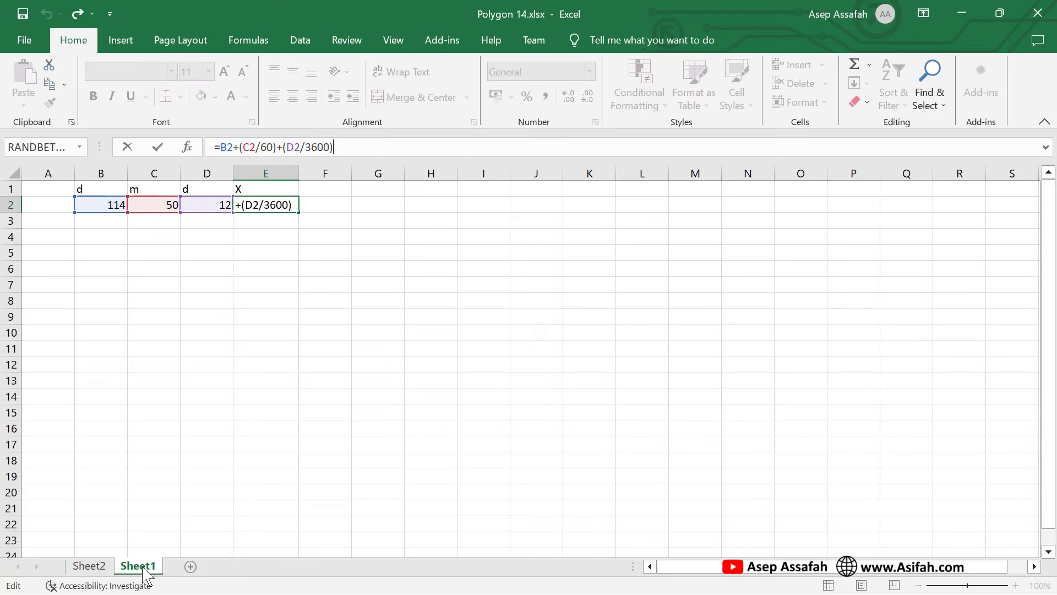
Delete the worksheet Sheet1 that holds the sample coordinate conversion.
{"action": "left_click", "coordinate": [144, 570]}
{"action": "right_click", "coordinate": [145, 570]}
{"action": "key", "text": "Escape"}
{"action": "left_click", "coordinate": [503, 350]}
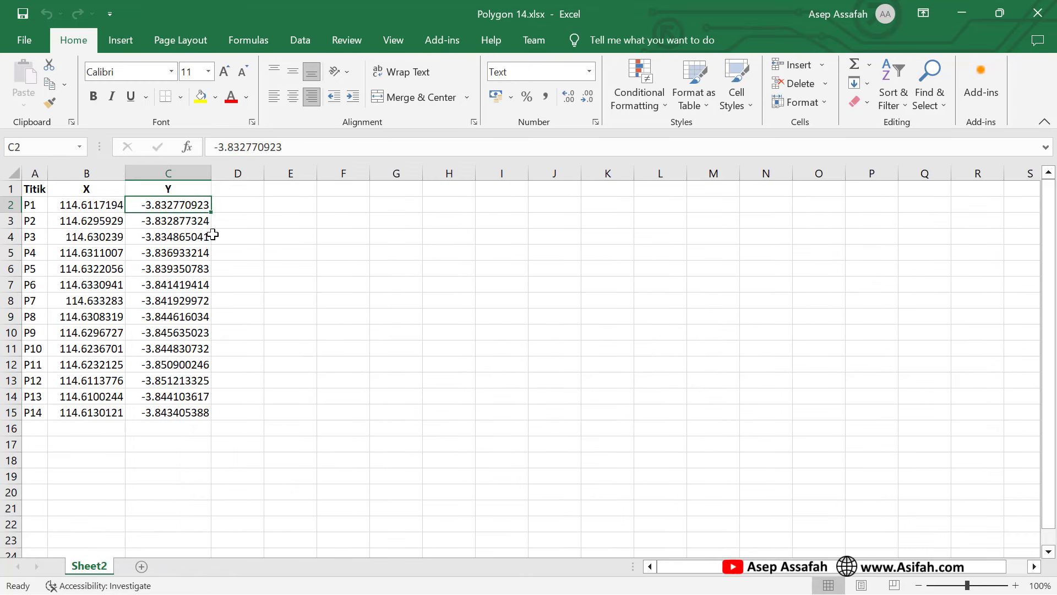
Check the decimal point in the X coordinate in B2 and ignore the cell's number-stored-as-text error.
{"action": "left_click", "coordinate": [88, 206]}
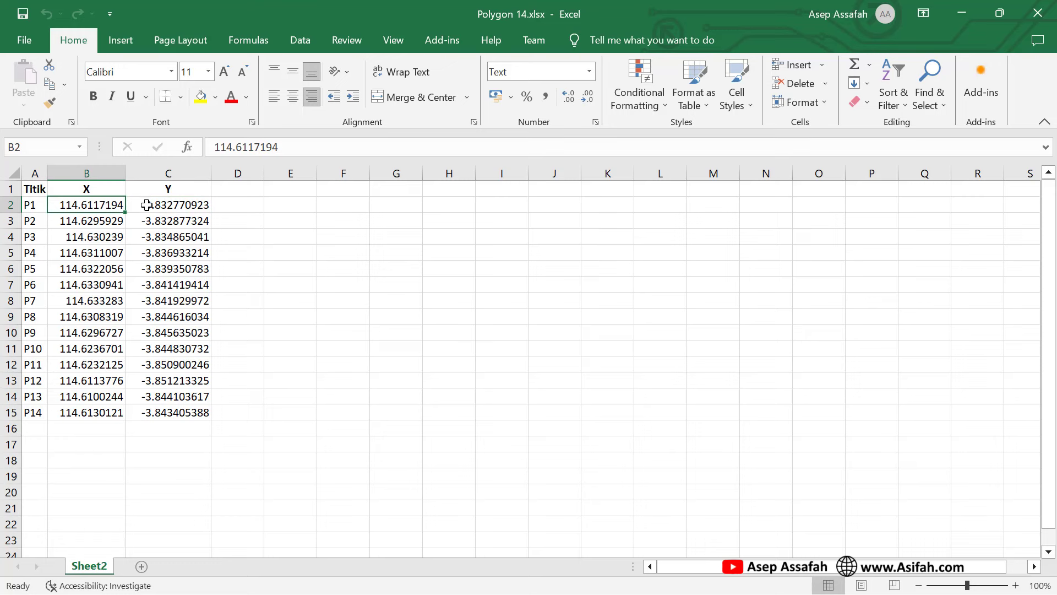
{"action": "left_click", "coordinate": [237, 146]}
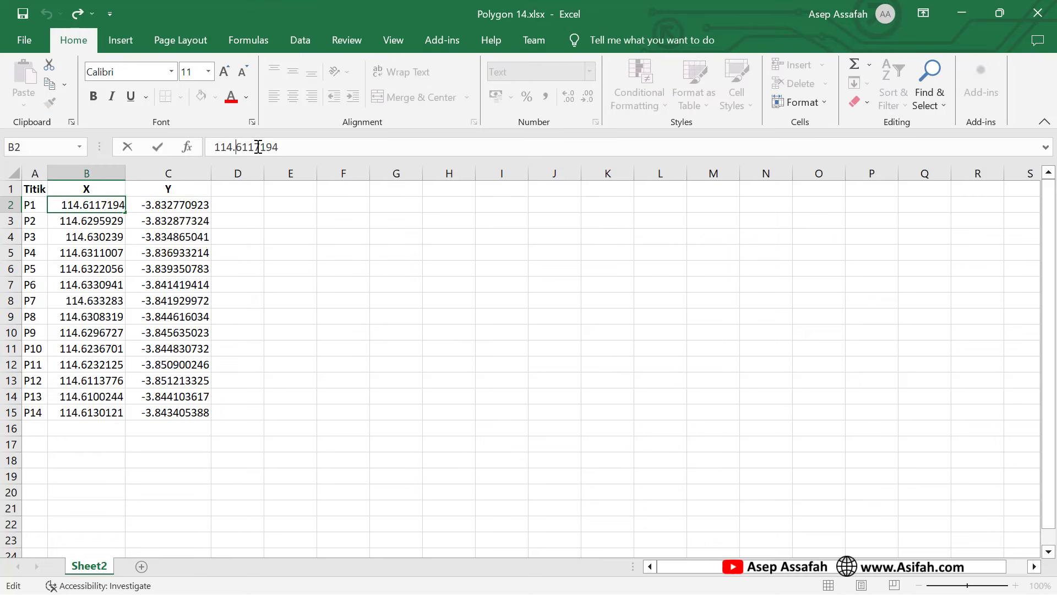
{"action": "left_click", "coordinate": [104, 191]}
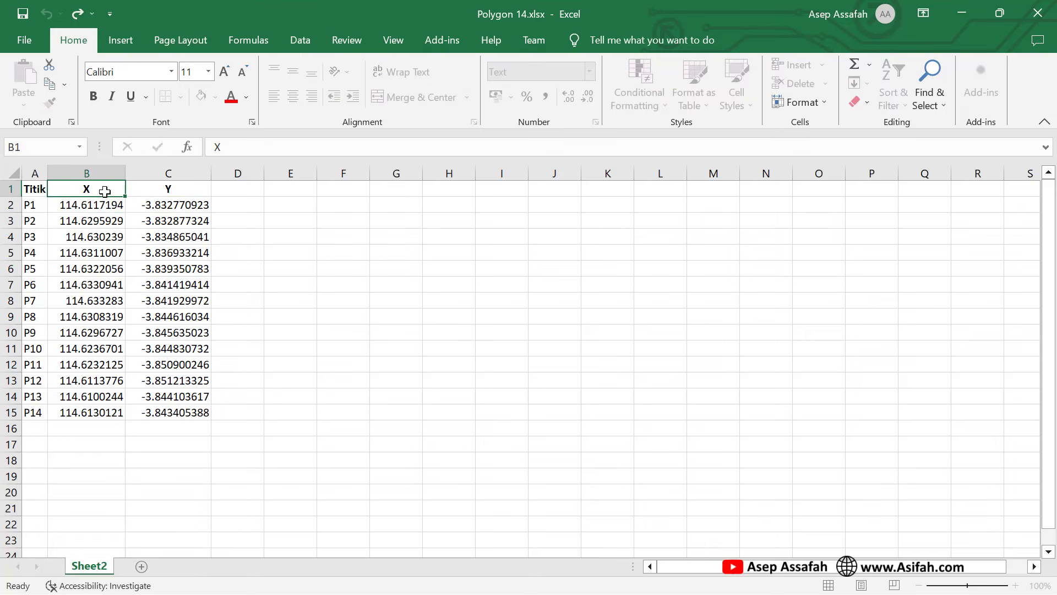
{"action": "left_click", "coordinate": [56, 202]}
{"action": "left_click", "coordinate": [139, 208]}
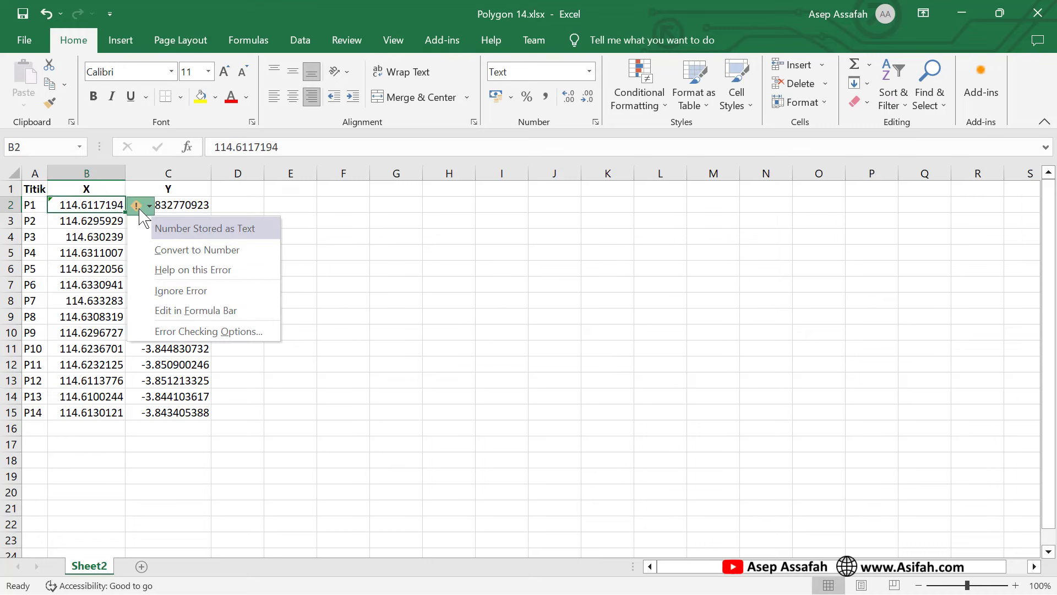
{"action": "left_click", "coordinate": [165, 287]}
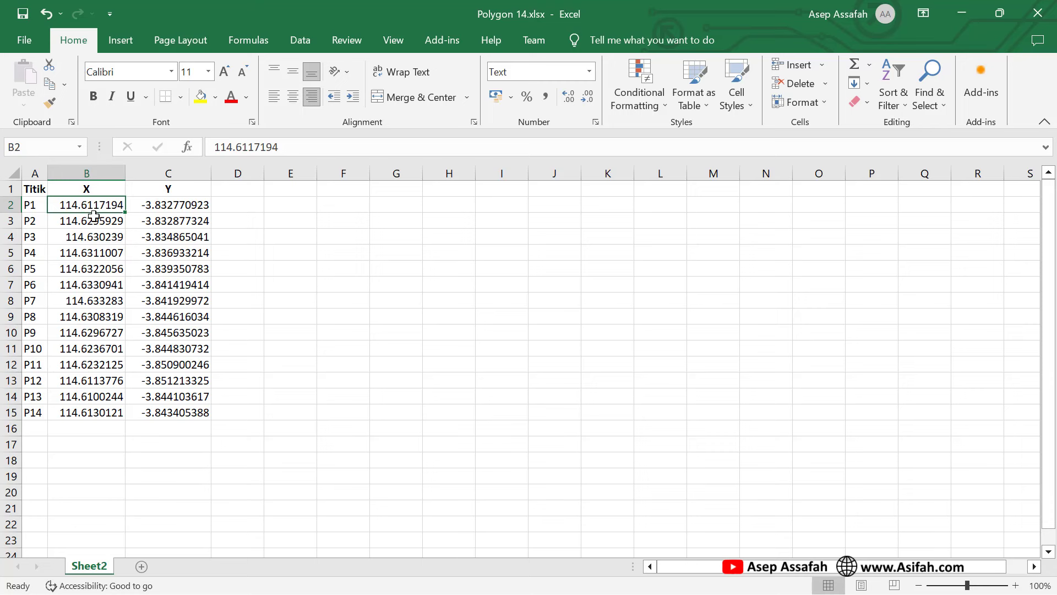
{"action": "left_click", "coordinate": [176, 208]}
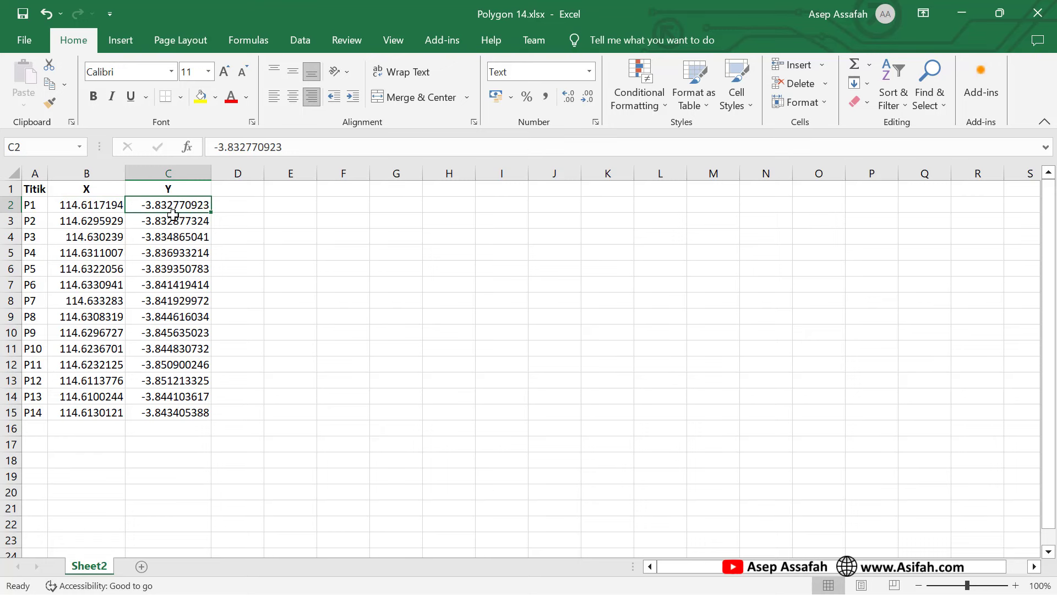
Save a copy of the workbook as Polygon 14.csv in CSV (Comma delimited) format in the Data Google Earth folder.
{"action": "left_click", "coordinate": [32, 47]}
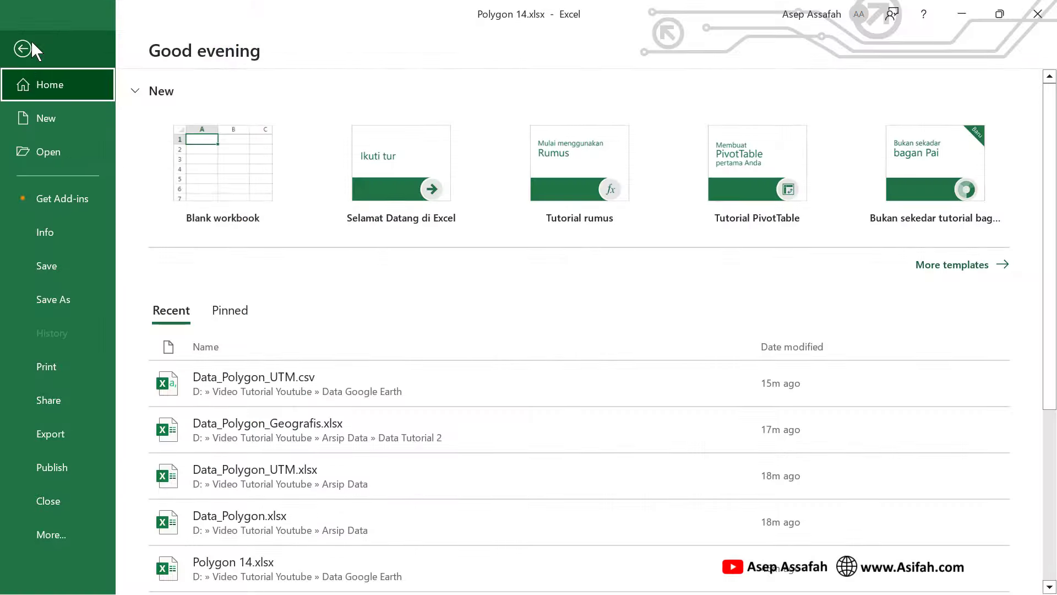
{"action": "left_click", "coordinate": [67, 300]}
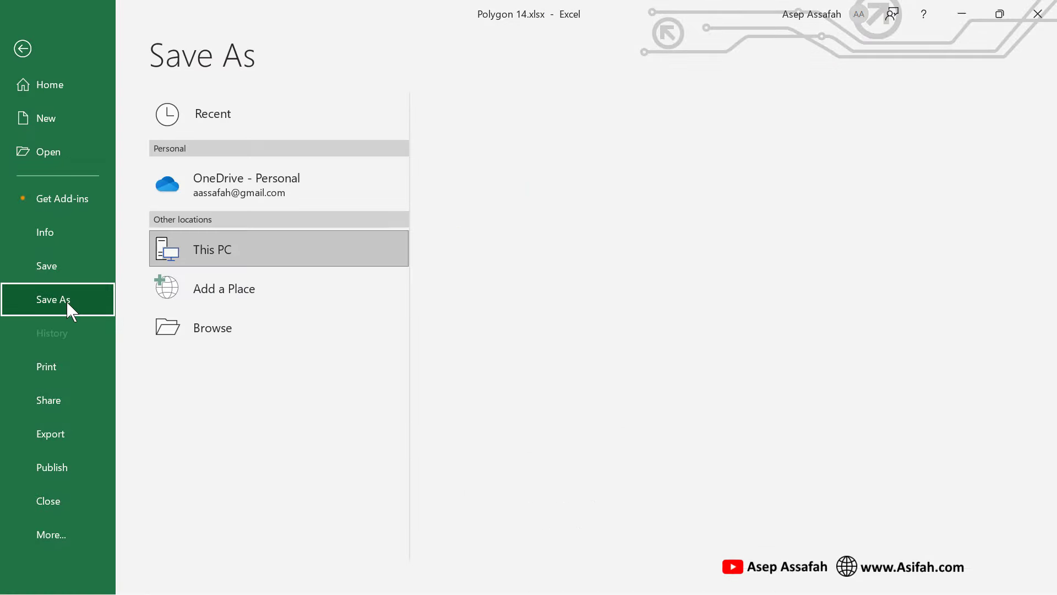
{"action": "left_click", "coordinate": [224, 321]}
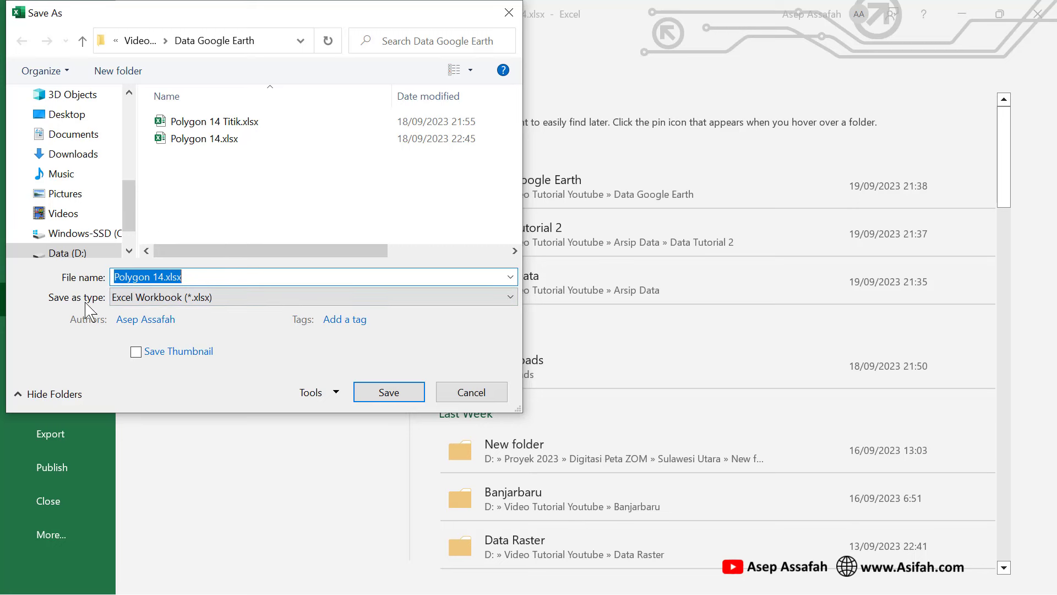
{"action": "left_click", "coordinate": [186, 302]}
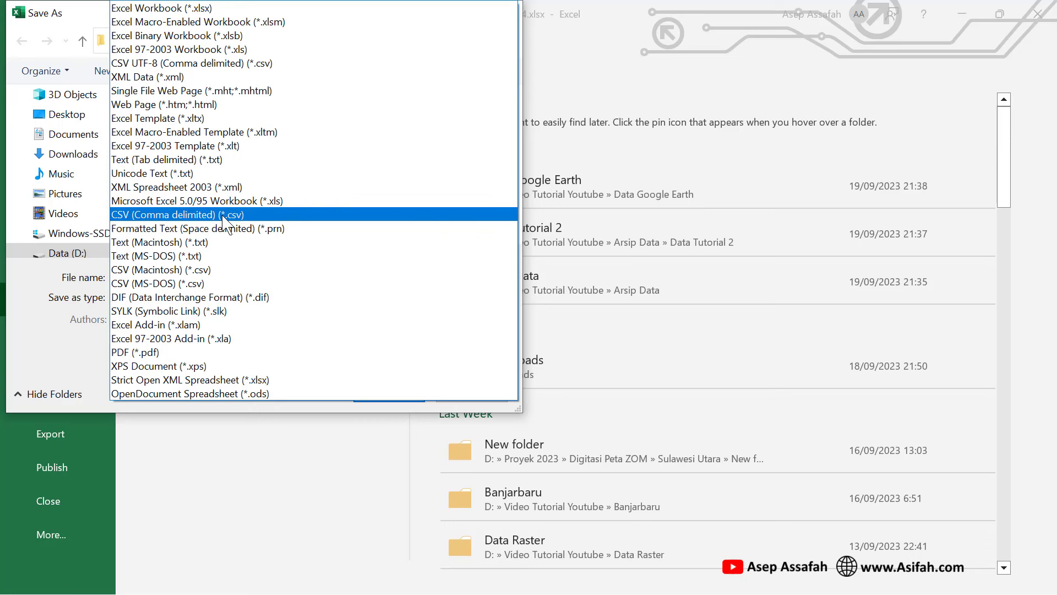
{"action": "left_click", "coordinate": [223, 214]}
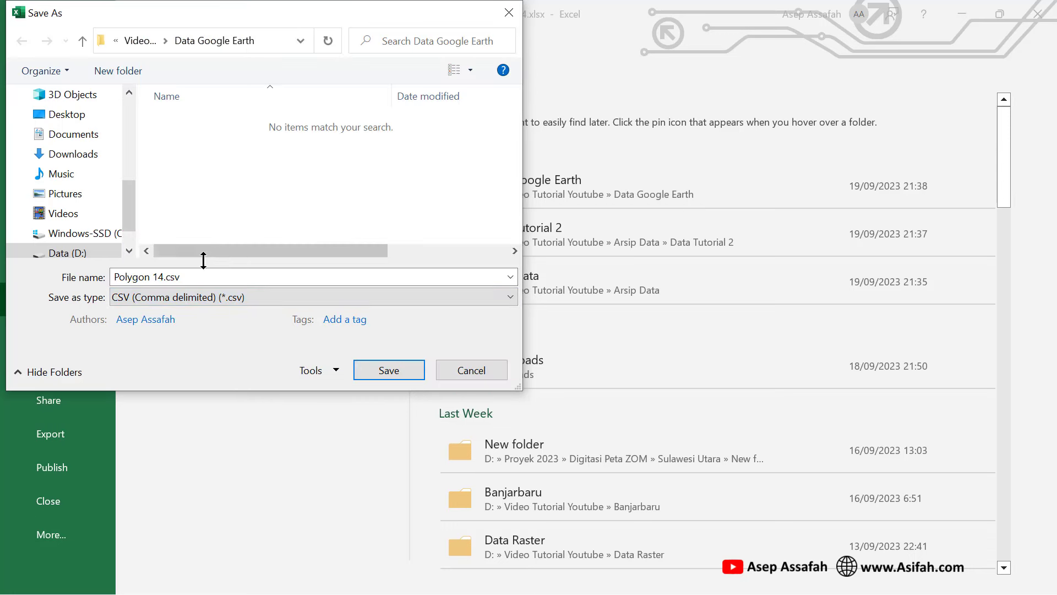
{"action": "left_click", "coordinate": [155, 280]}
{"action": "left_click", "coordinate": [188, 275]}
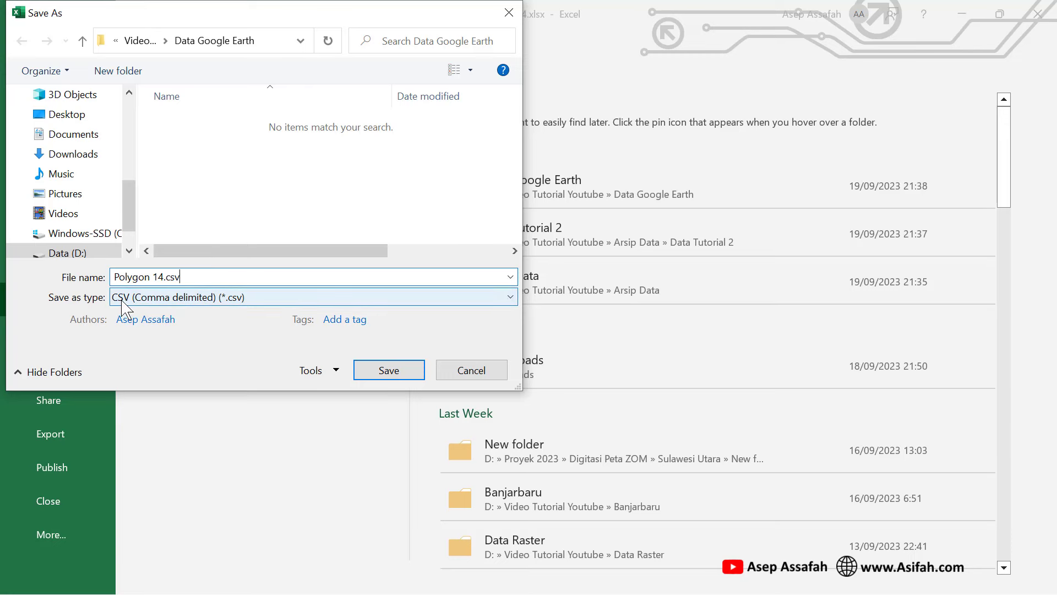
{"action": "left_click", "coordinate": [398, 370]}
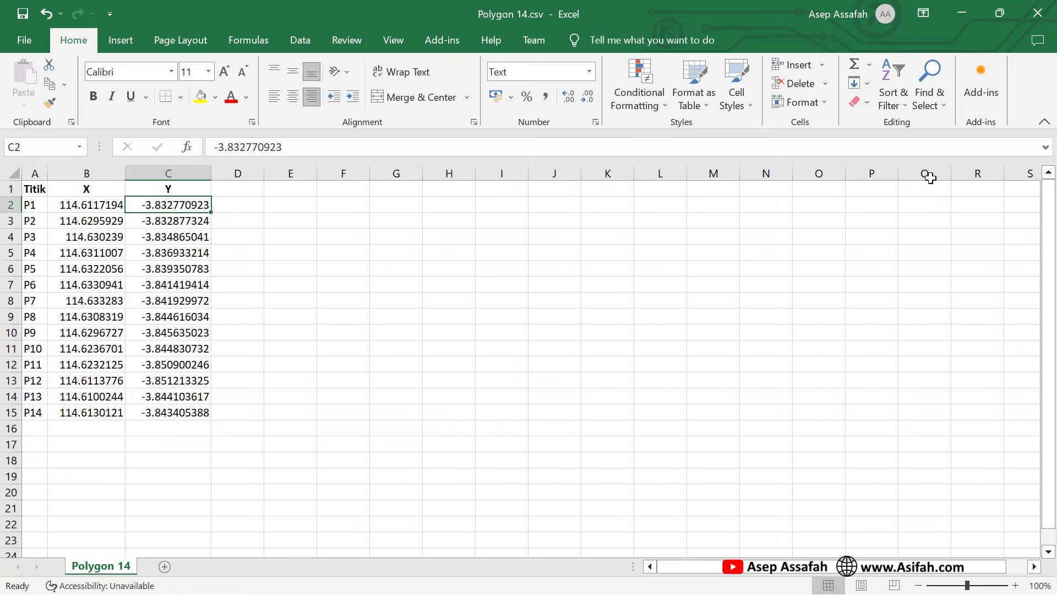
Switch to Google Earth Pro and import Polygon 14.csv as Generic Text (*.txt *.csv).
{"action": "left_click", "coordinate": [961, 14]}
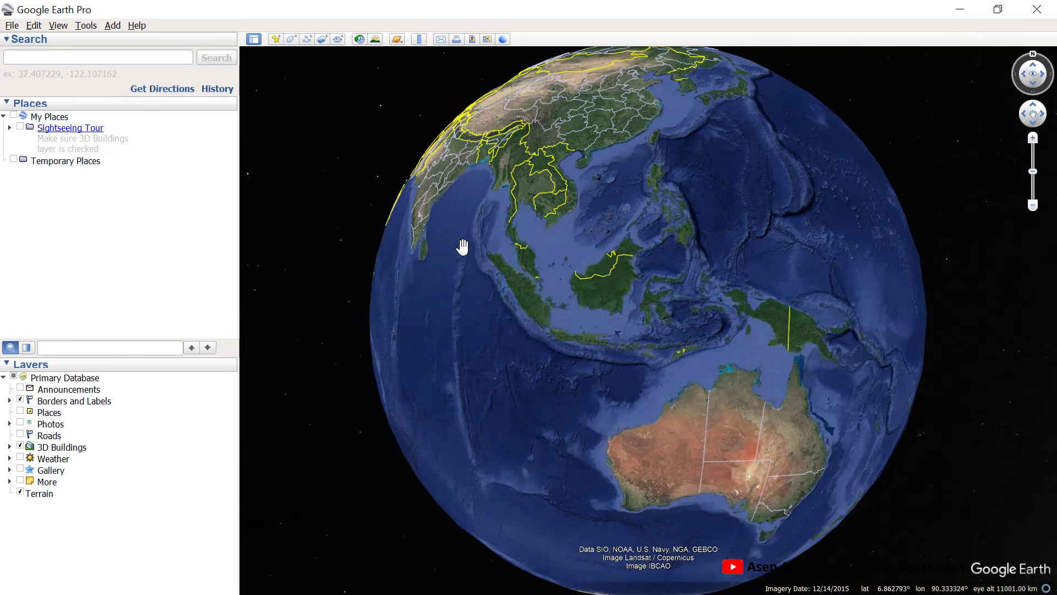
{"action": "left_click", "coordinate": [12, 26]}
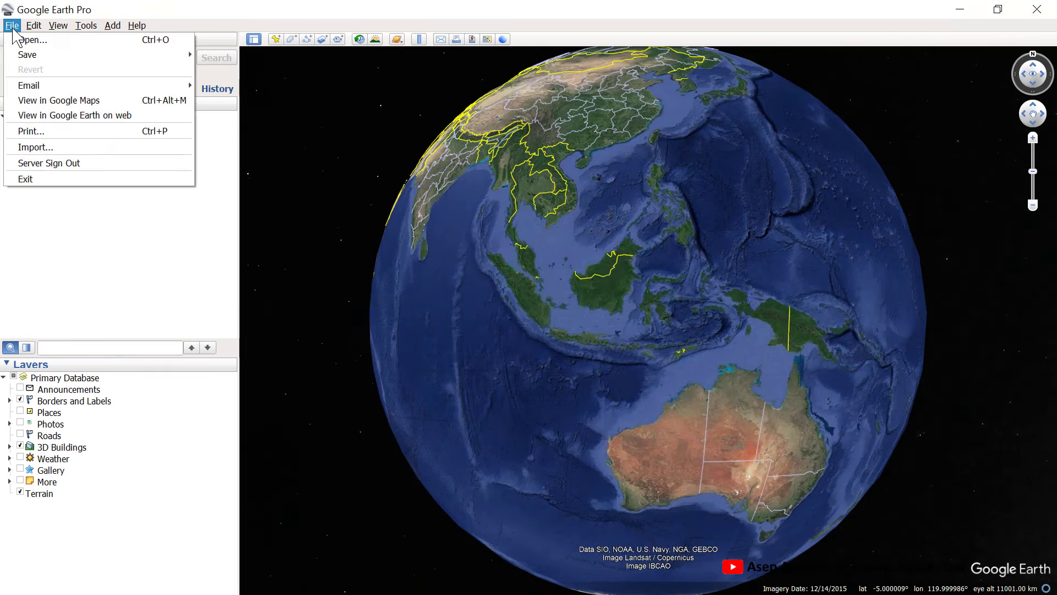
{"action": "left_click", "coordinate": [77, 155]}
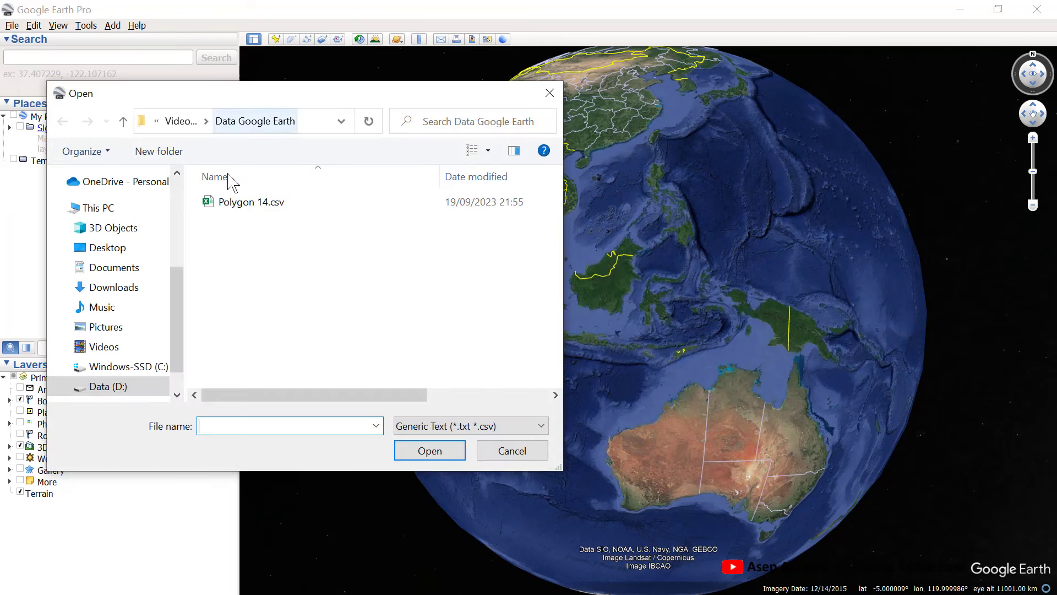
{"action": "left_click", "coordinate": [262, 204]}
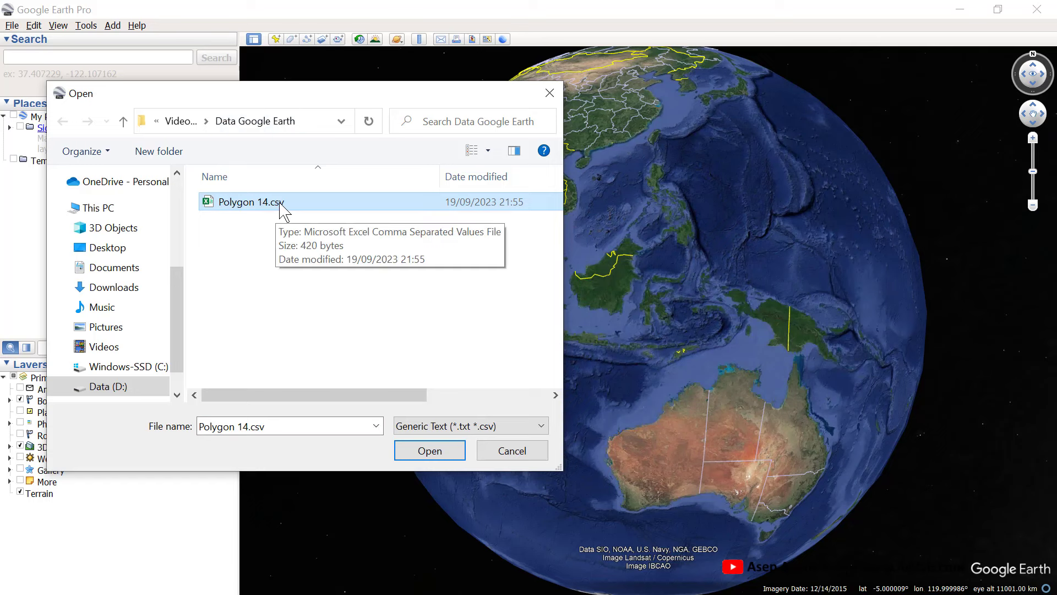
{"action": "left_click", "coordinate": [506, 432]}
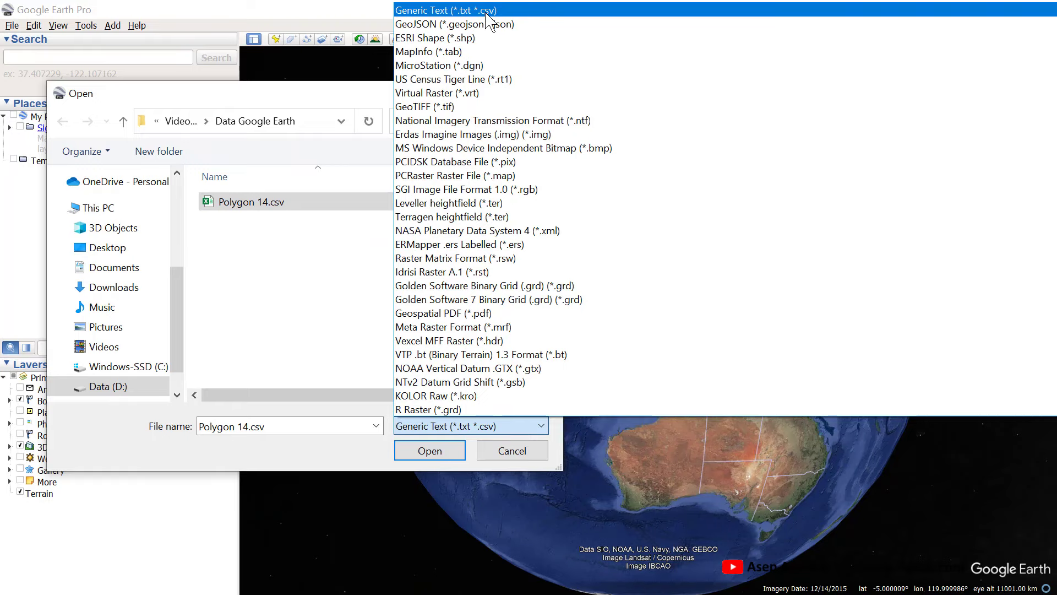
{"action": "left_click", "coordinate": [452, 16]}
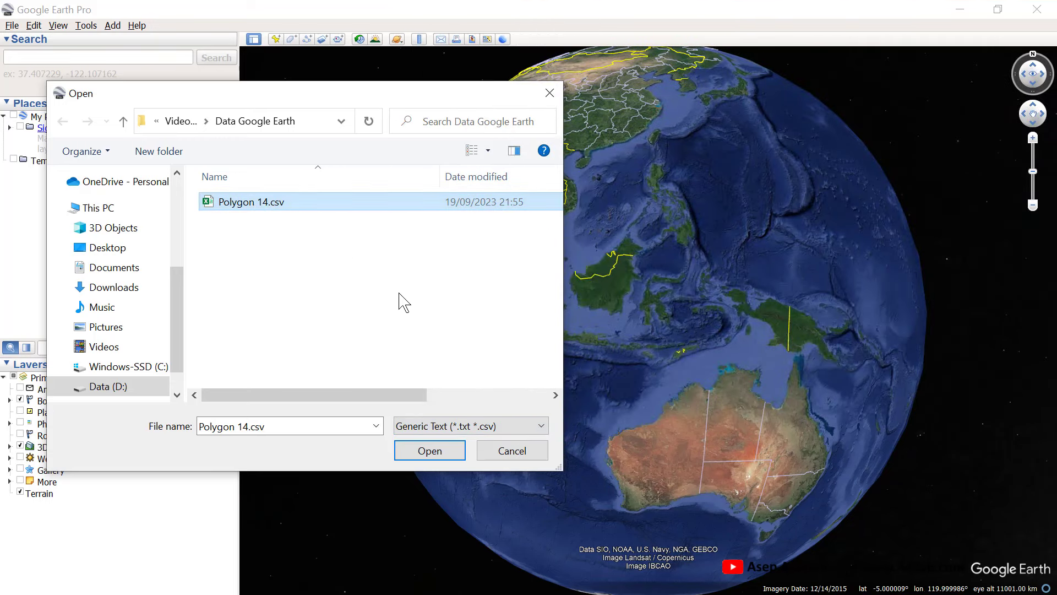
{"action": "left_click", "coordinate": [430, 453]}
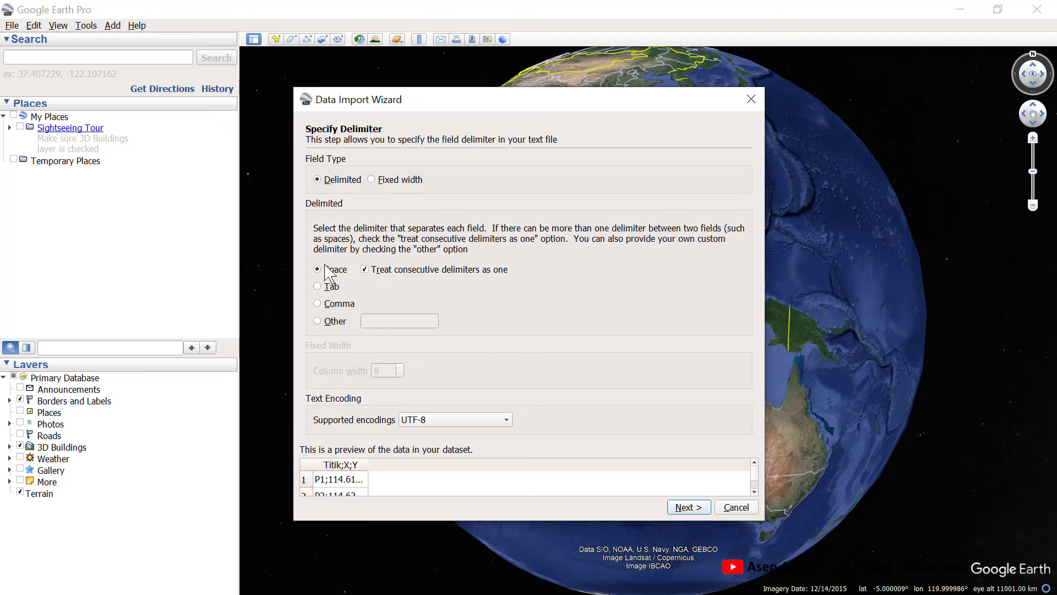
Set a semicolon (;) as the custom field delimiter for the import and continue to the coordinate fields.
{"action": "left_click", "coordinate": [318, 321]}
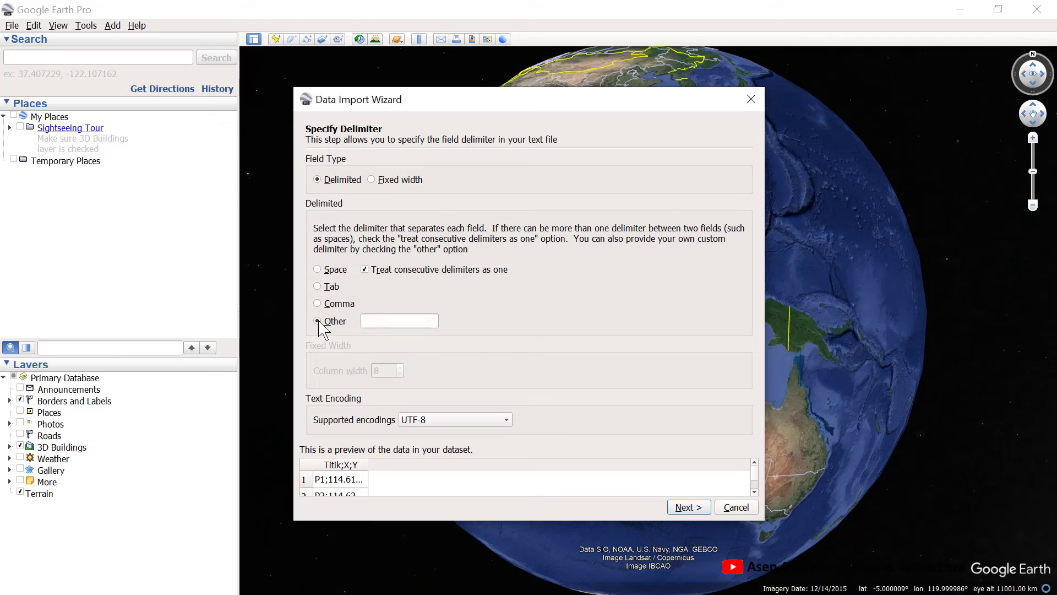
{"action": "left_click", "coordinate": [378, 324]}
{"action": "type", "text": ";"}
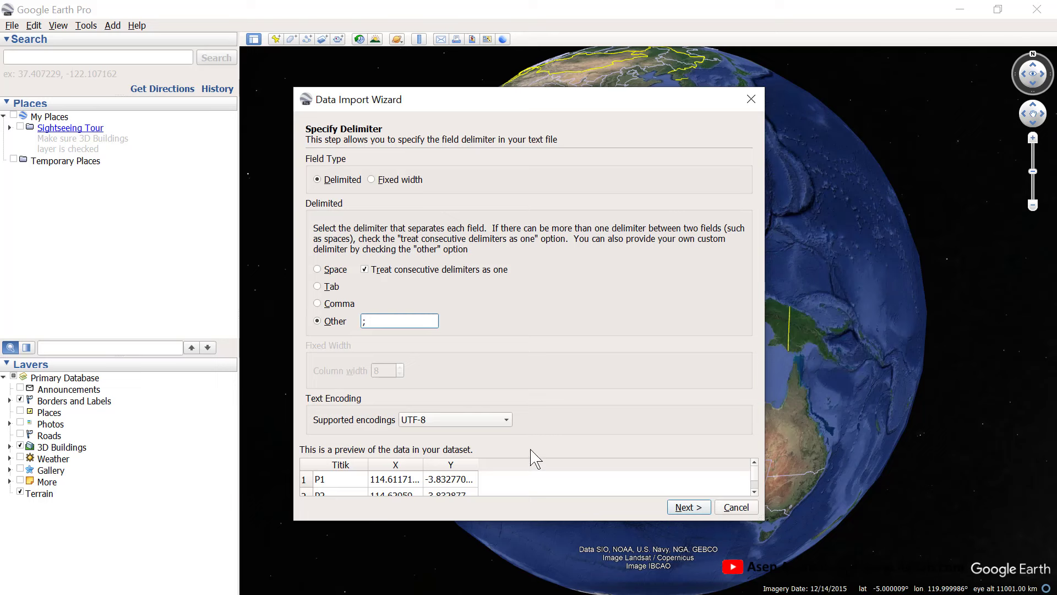
{"action": "left_click", "coordinate": [683, 507]}
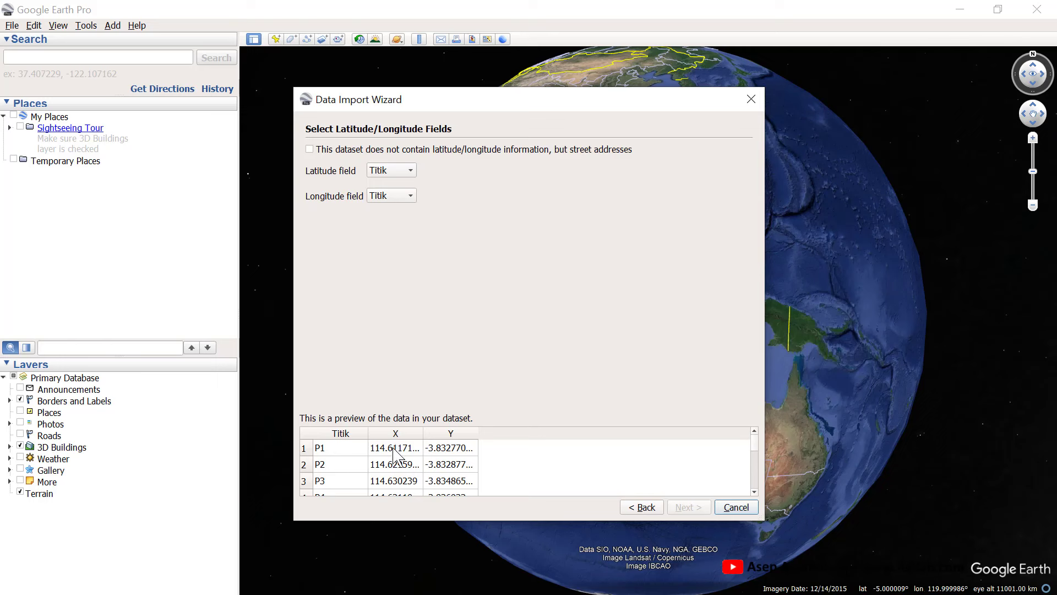
Assign X as the longitude field and Y as the latitude field, and finish the import with the default field types.
{"action": "left_click", "coordinate": [401, 198]}
{"action": "left_click", "coordinate": [399, 217]}
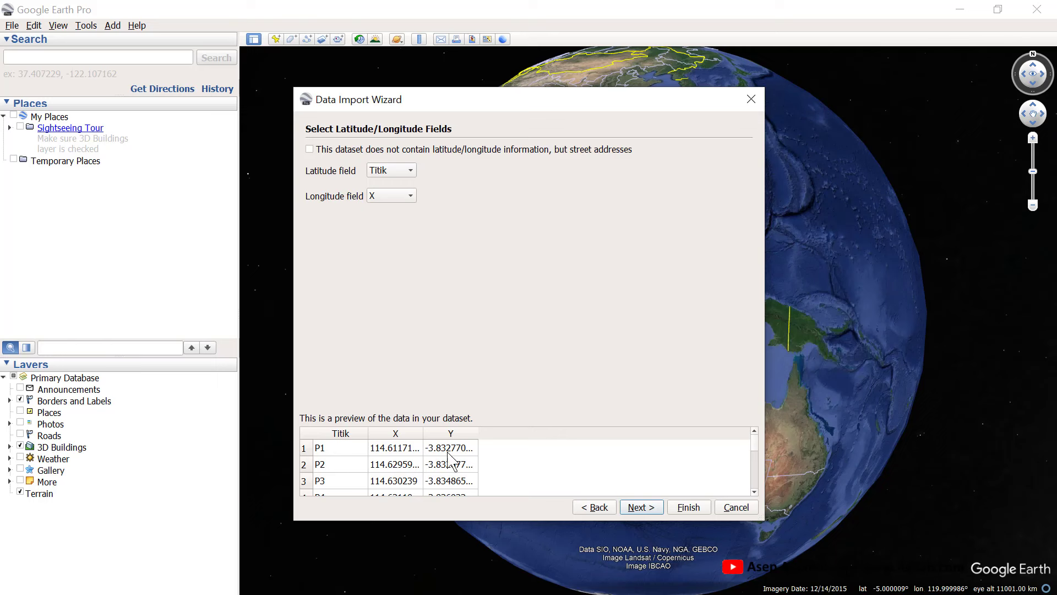
{"action": "left_click", "coordinate": [410, 172]}
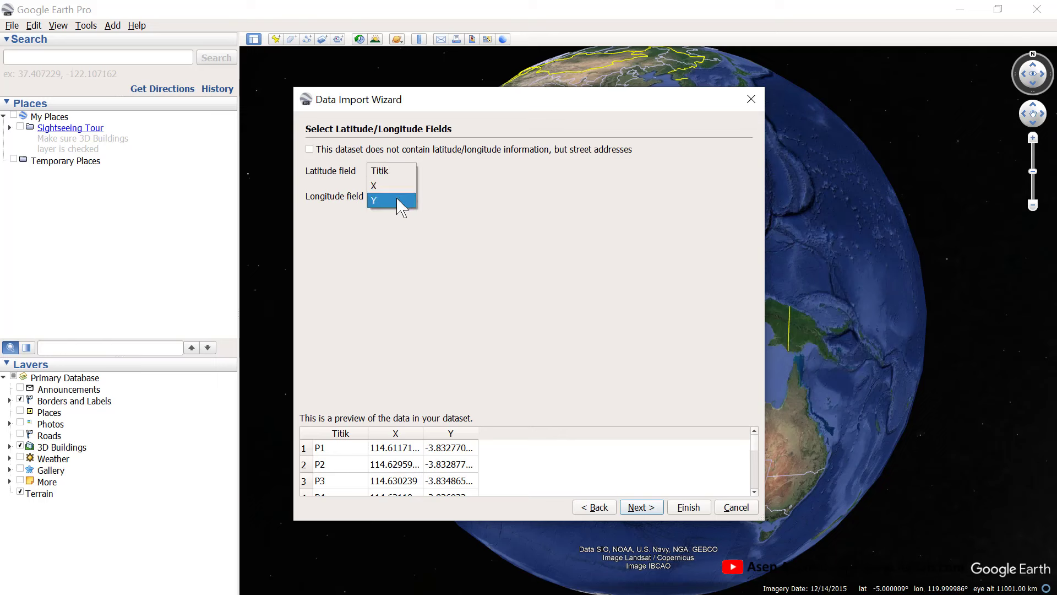
{"action": "left_click", "coordinate": [406, 201]}
{"action": "left_click", "coordinate": [640, 505]}
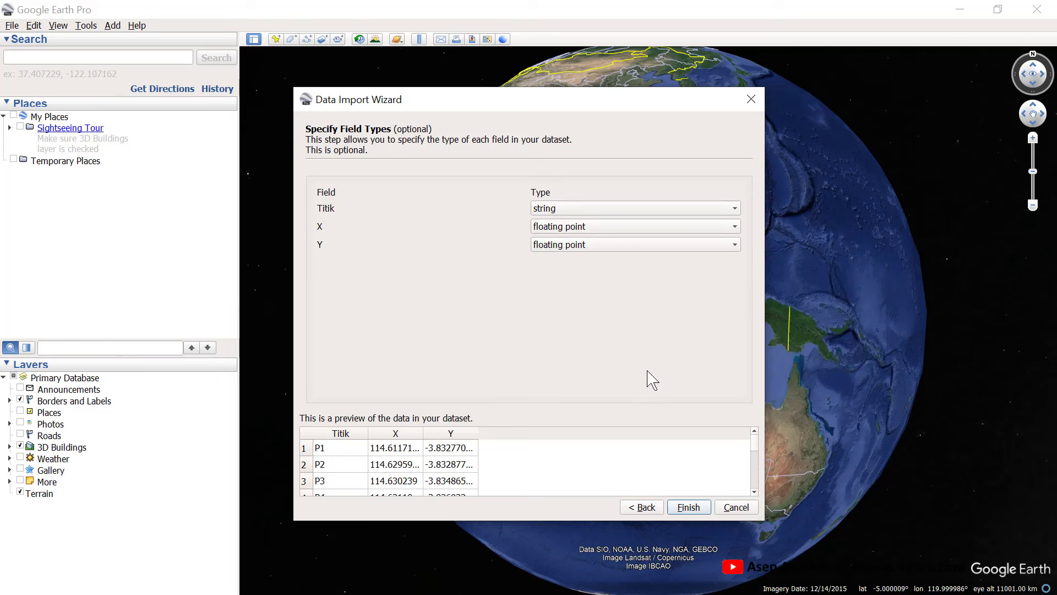
{"action": "left_click", "coordinate": [689, 509]}
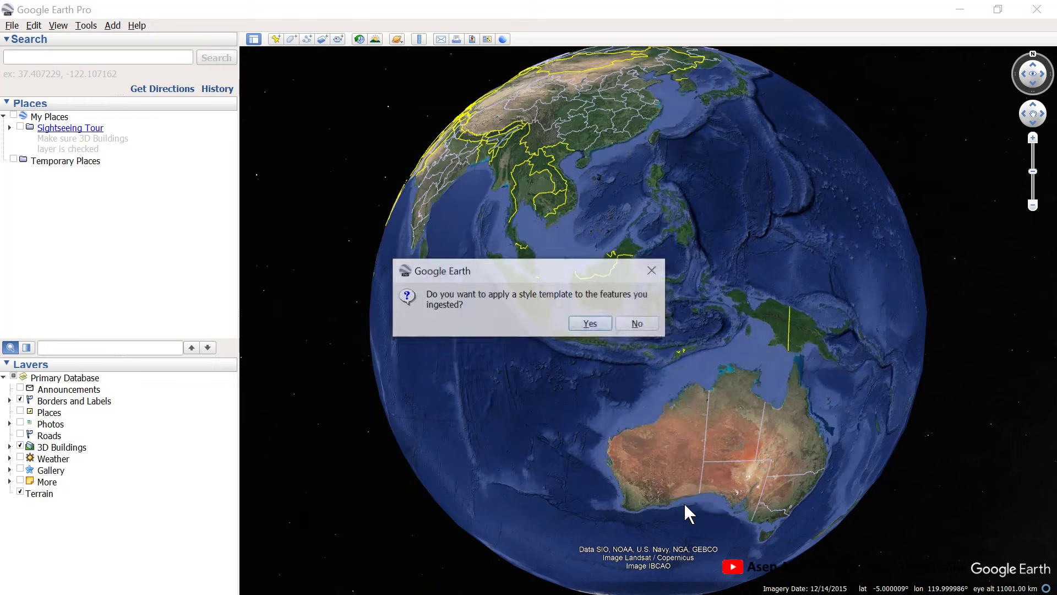
Choose to apply a style template to the imported points and set Titik as the name field.
{"action": "left_click", "coordinate": [582, 323]}
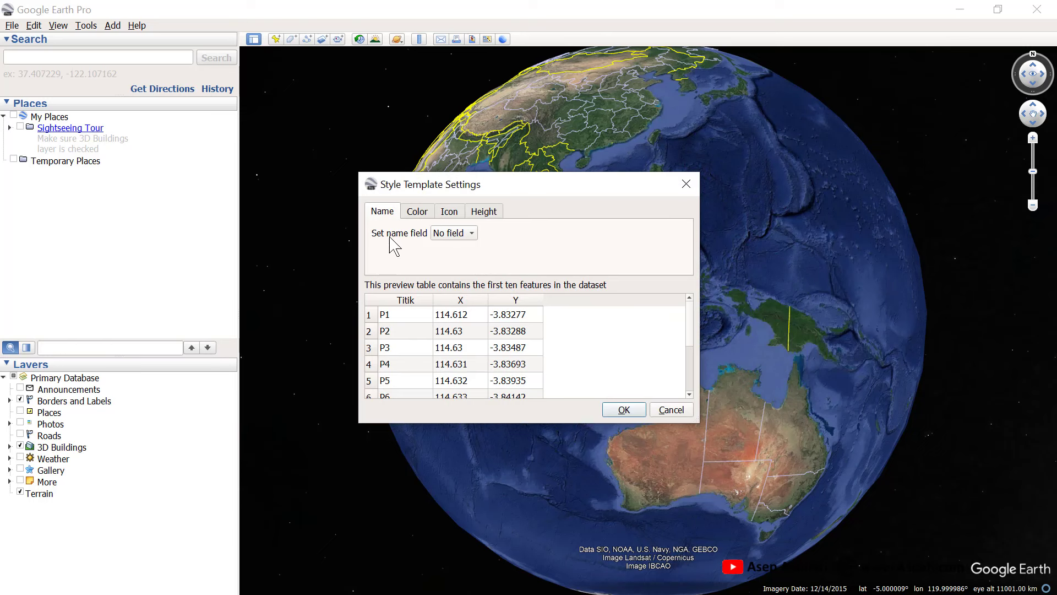
{"action": "left_click", "coordinate": [459, 236]}
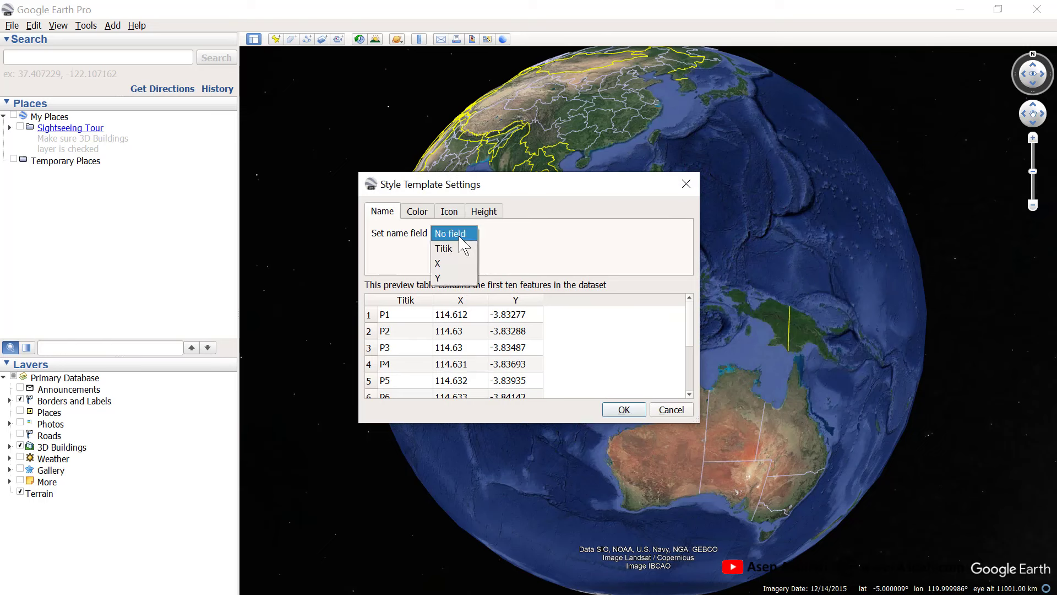
{"action": "left_click", "coordinate": [460, 248]}
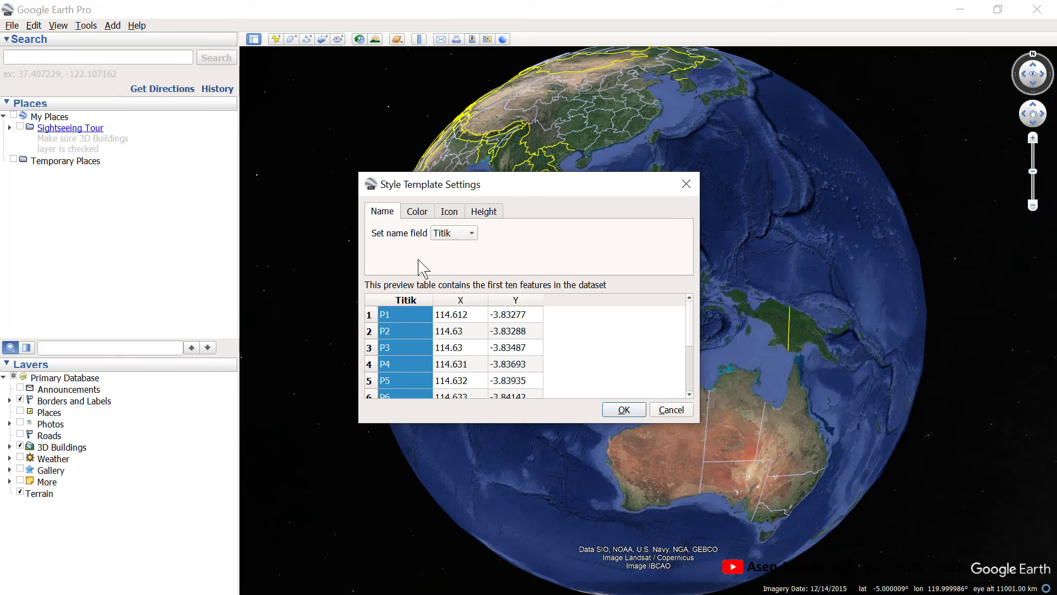
Set a single red color for all imported points in the style template.
{"action": "left_click", "coordinate": [422, 214]}
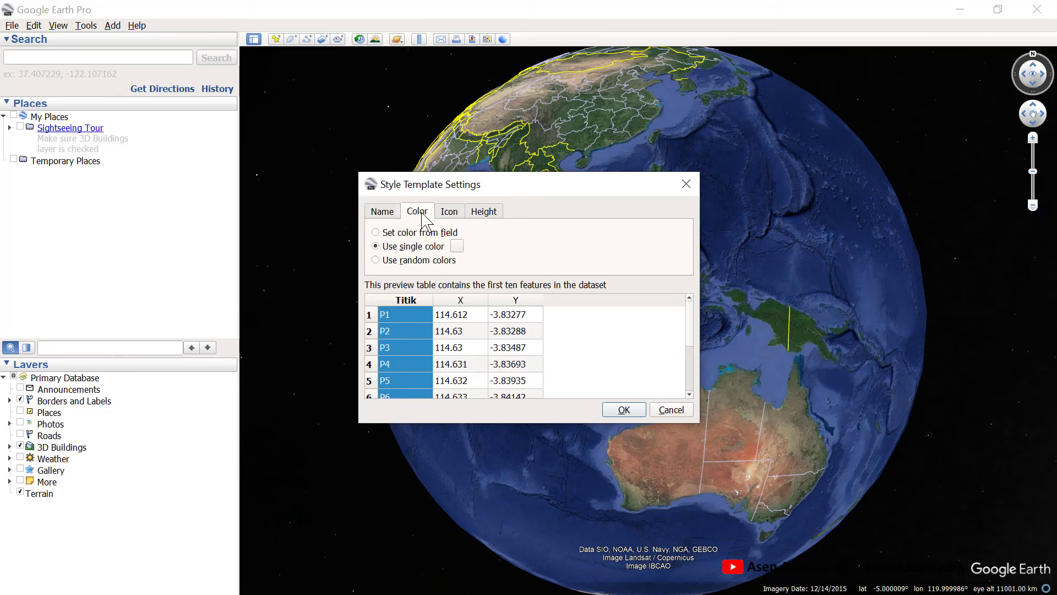
{"action": "left_click", "coordinate": [459, 247]}
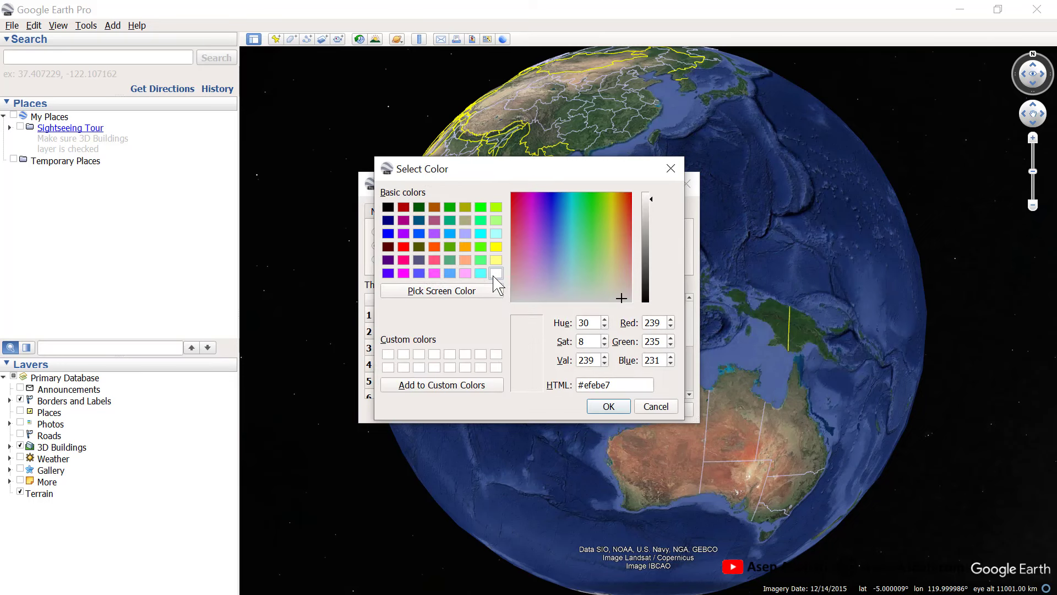
{"action": "left_click", "coordinate": [438, 249]}
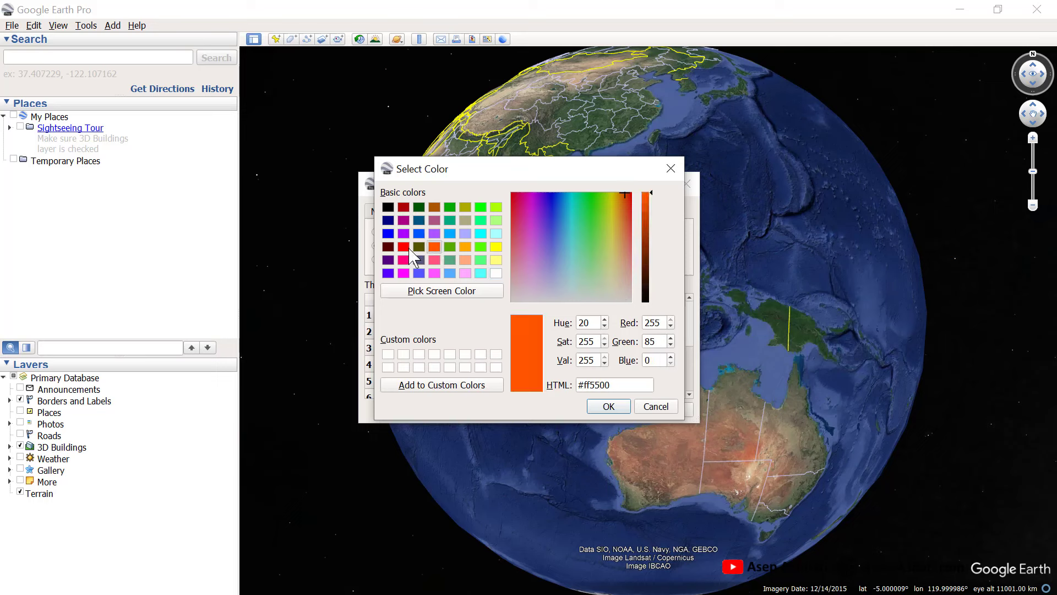
{"action": "left_click", "coordinate": [407, 247]}
{"action": "left_click", "coordinate": [608, 405]}
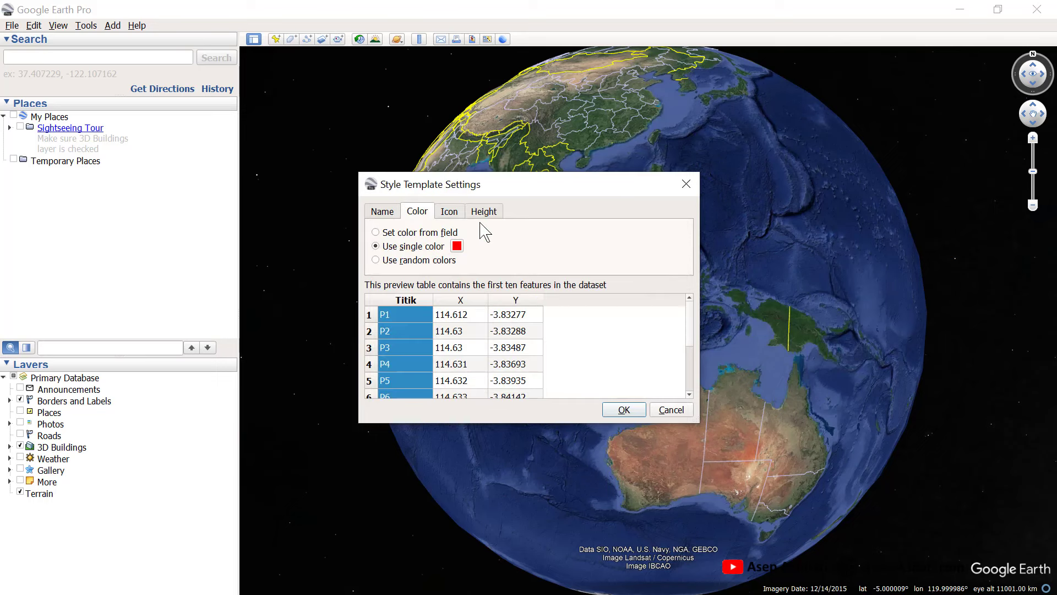
Use the same pushpin icon for all features and accept the style template settings.
{"action": "left_click", "coordinate": [449, 212]}
{"action": "left_click", "coordinate": [540, 235]}
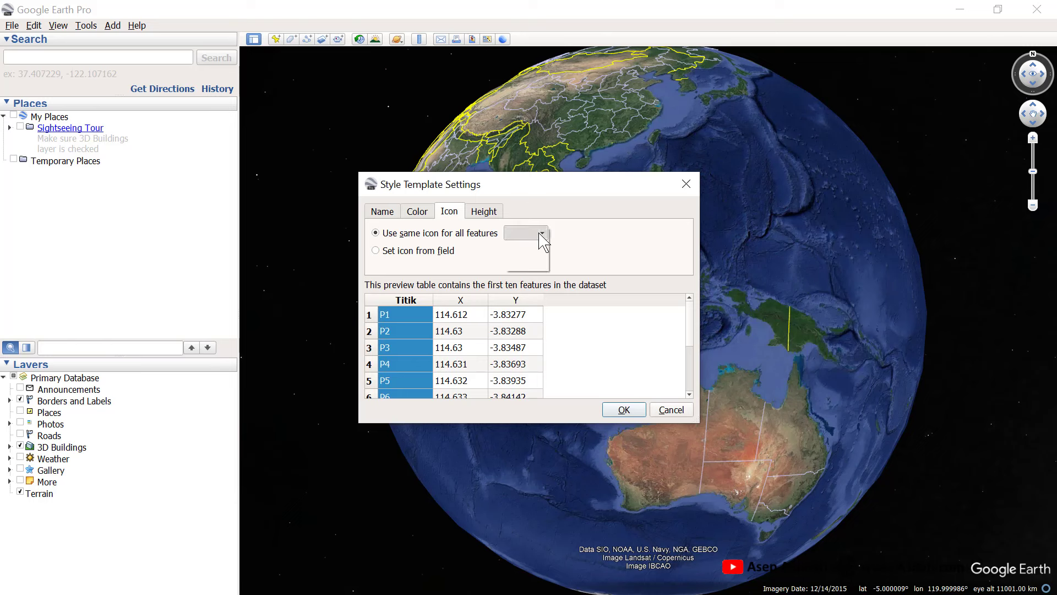
{"action": "left_click", "coordinate": [533, 252]}
{"action": "left_click", "coordinate": [624, 410]}
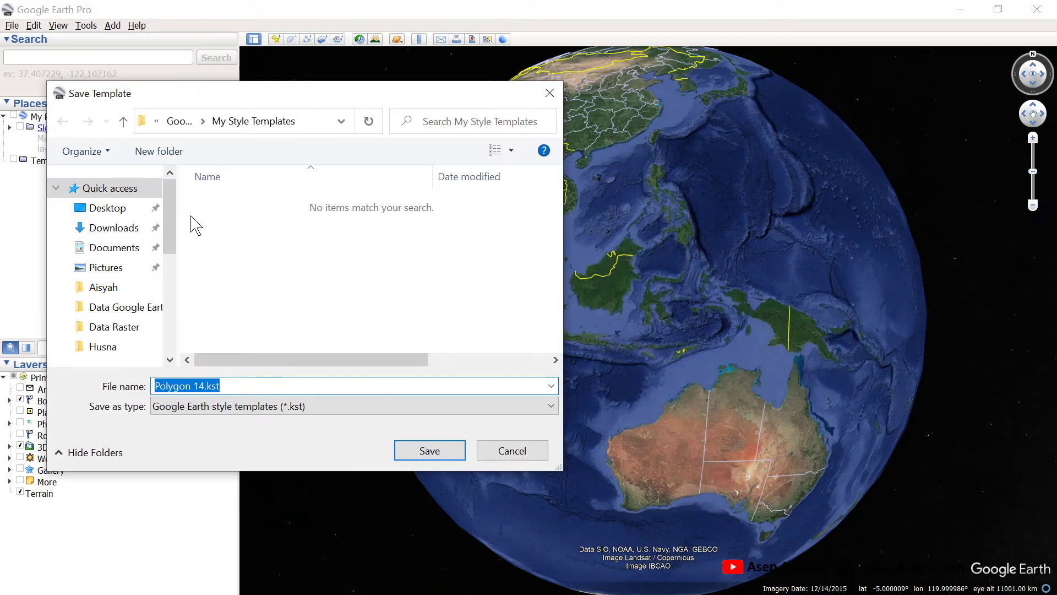
Save the style template as Polygon 14.kst in the Data Google Earth folder.
{"action": "scroll", "coordinate": [176, 215], "scroll_direction": "down", "scroll_amount": 4}
{"action": "scroll", "coordinate": [134, 275], "scroll_direction": "up", "scroll_amount": 4}
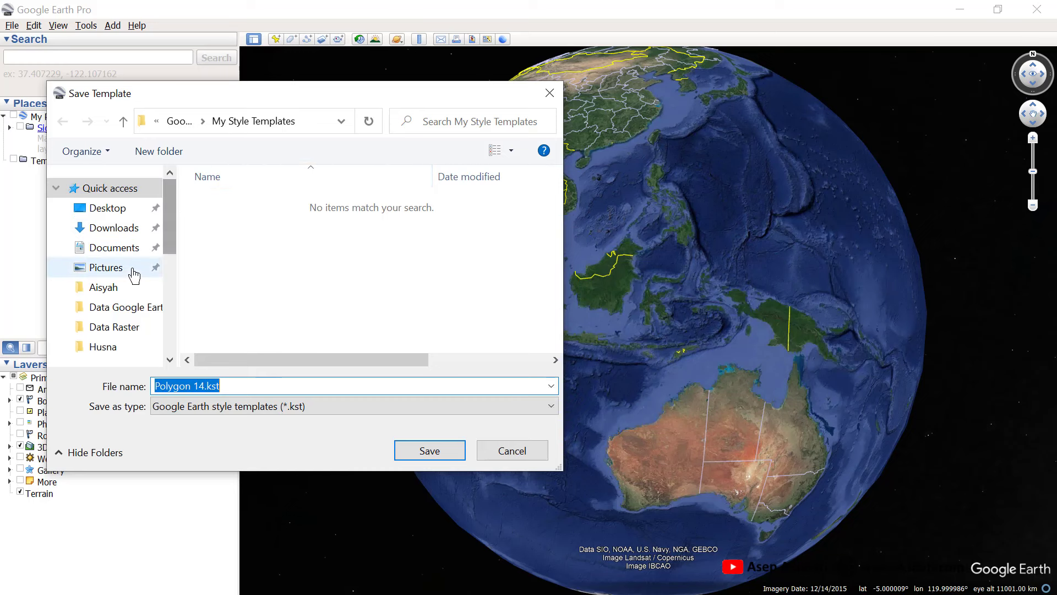
{"action": "left_click", "coordinate": [113, 307]}
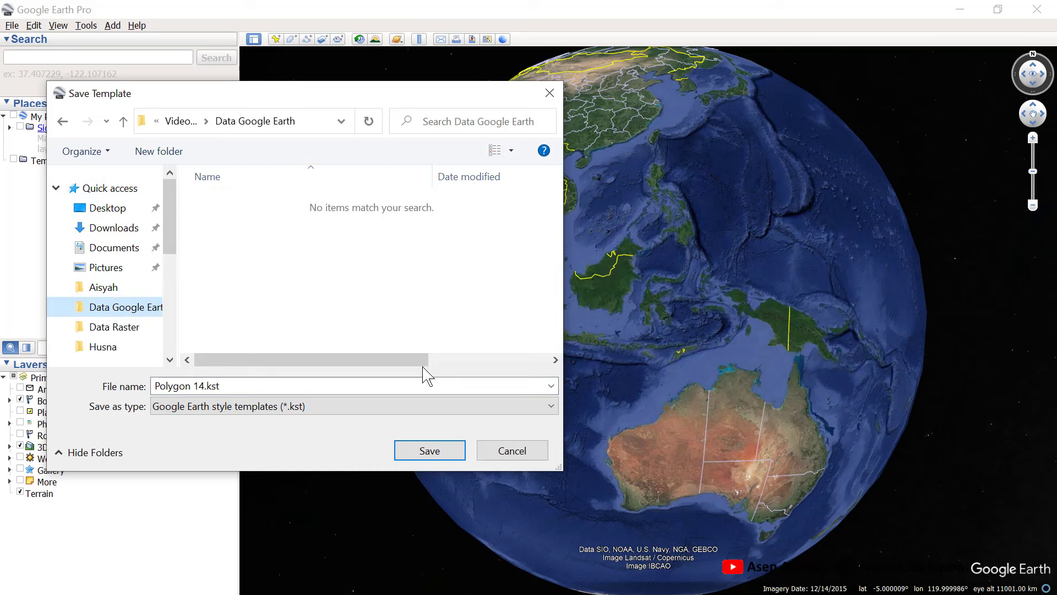
{"action": "left_click", "coordinate": [430, 451]}
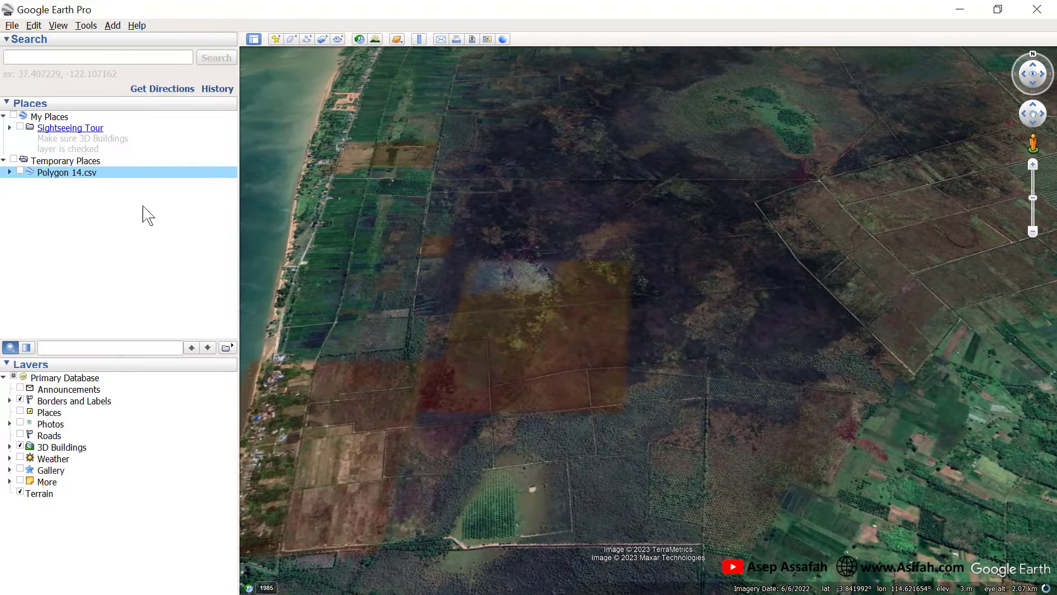
Expand Polygon 14.csv and its Polygon 14 folder, and show all of the folder's points on the map.
{"action": "left_click", "coordinate": [10, 172]}
{"action": "left_click", "coordinate": [16, 184]}
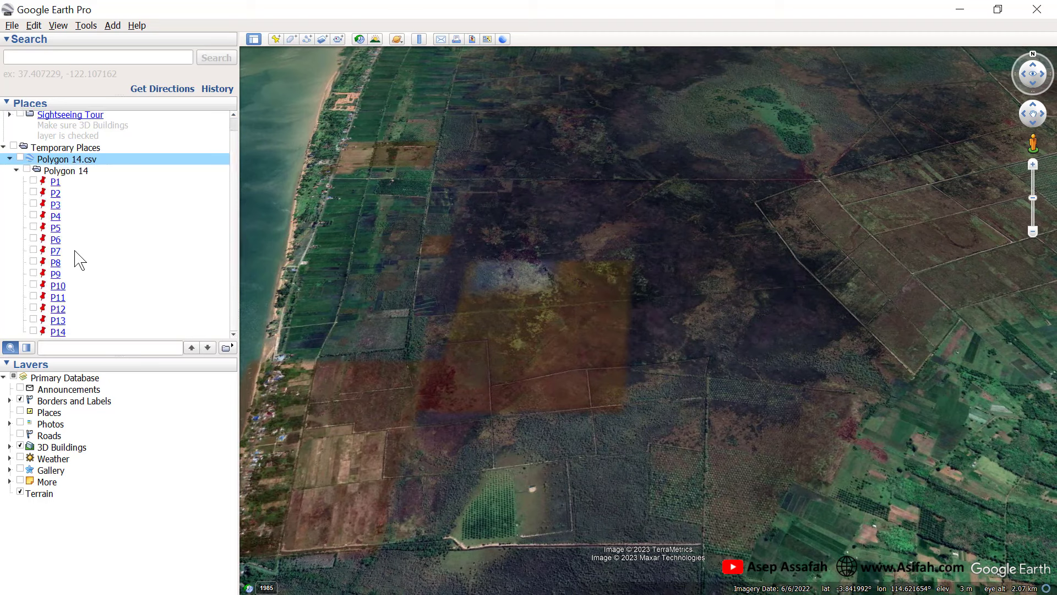
{"action": "scroll", "coordinate": [80, 260], "scroll_direction": "up", "scroll_amount": 1}
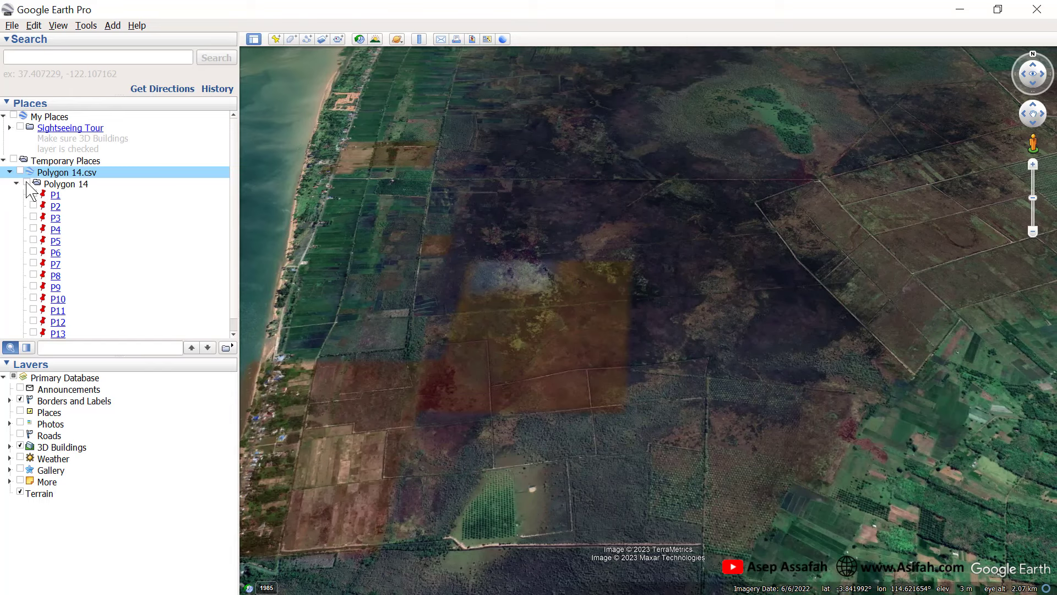
{"action": "left_click", "coordinate": [27, 184]}
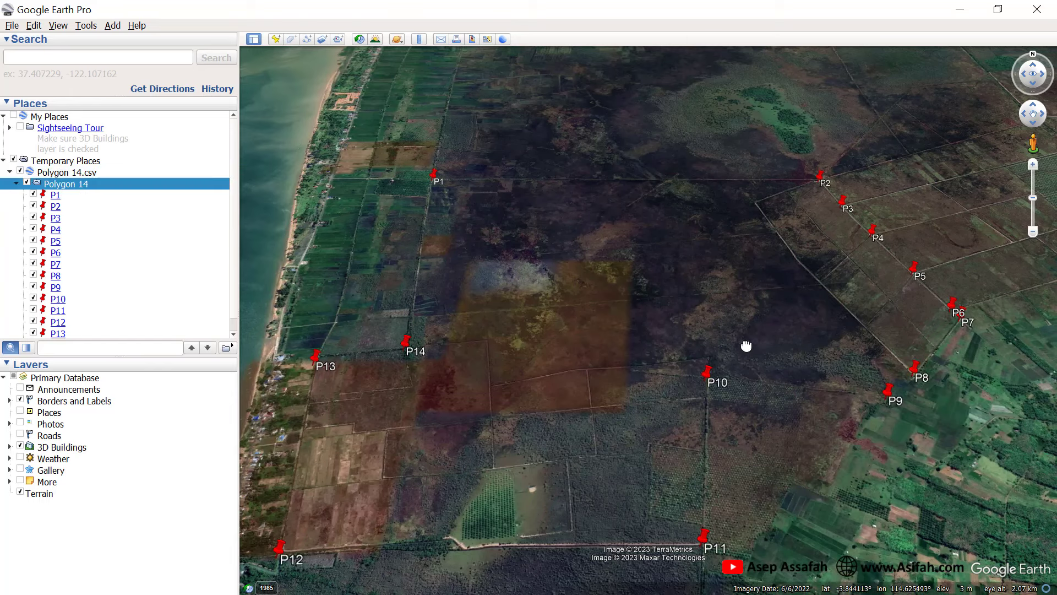
{"action": "left_click_drag", "start_coordinate": [746, 347], "coordinate": [777, 334]}
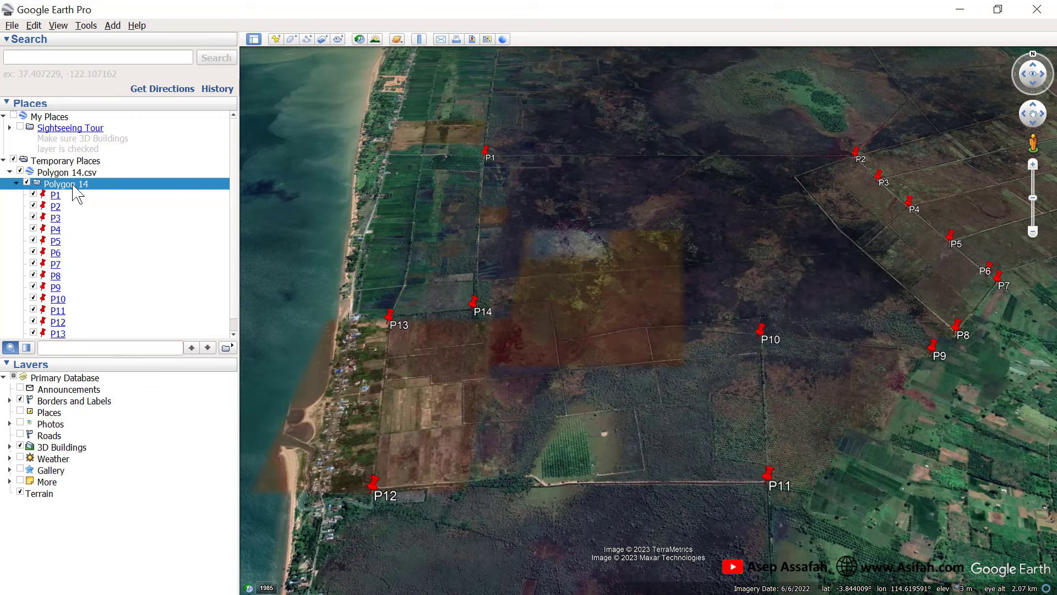
Make all points in the Polygon 14 folder share one style and set their icon to the yellow circle paddle (ylw-circle.png).
{"action": "right_click", "coordinate": [74, 186]}
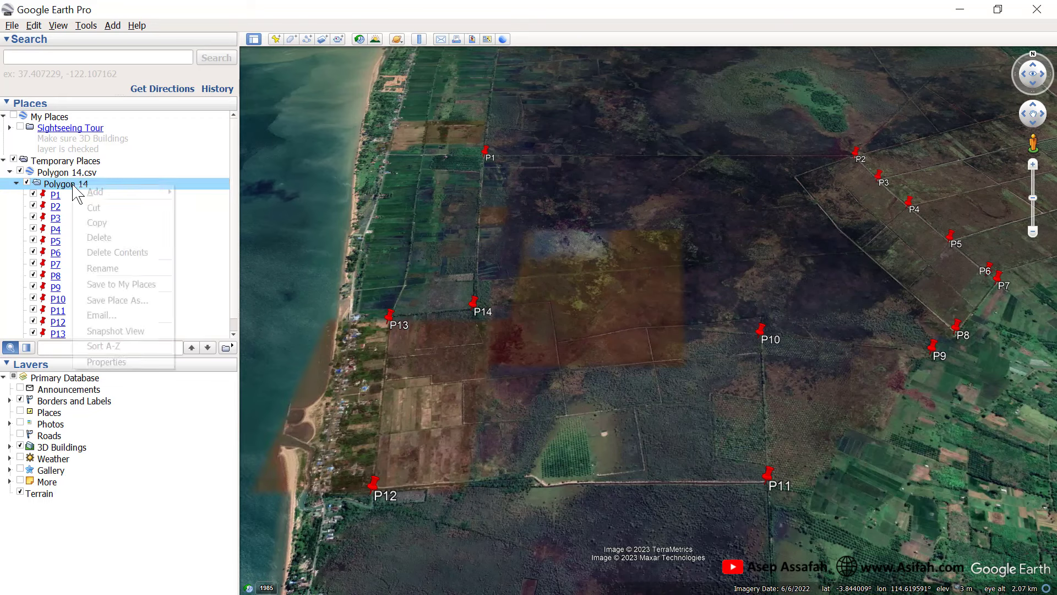
{"action": "left_click", "coordinate": [126, 363]}
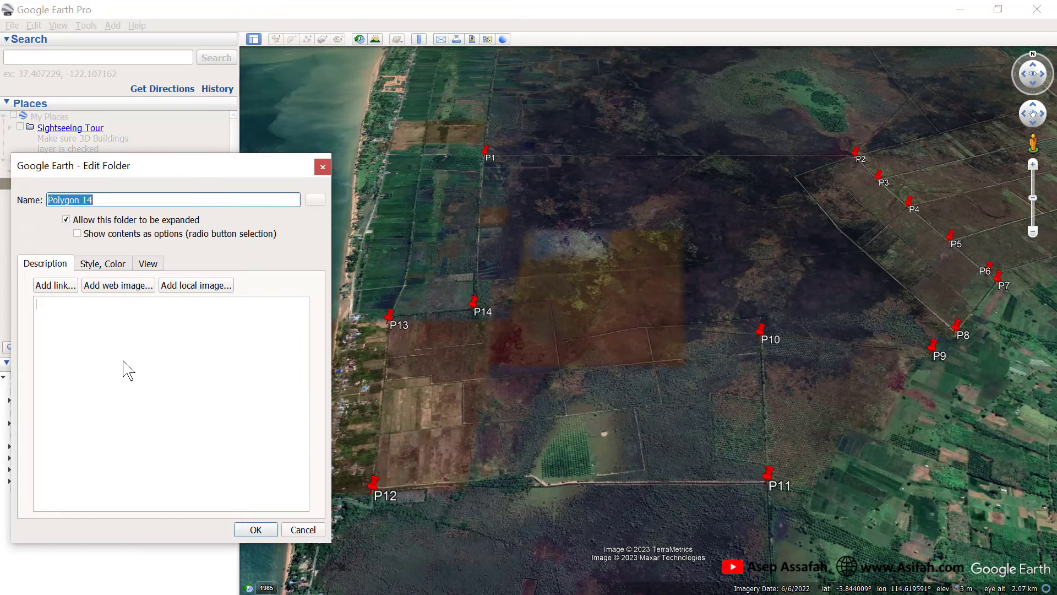
{"action": "left_click", "coordinate": [123, 264]}
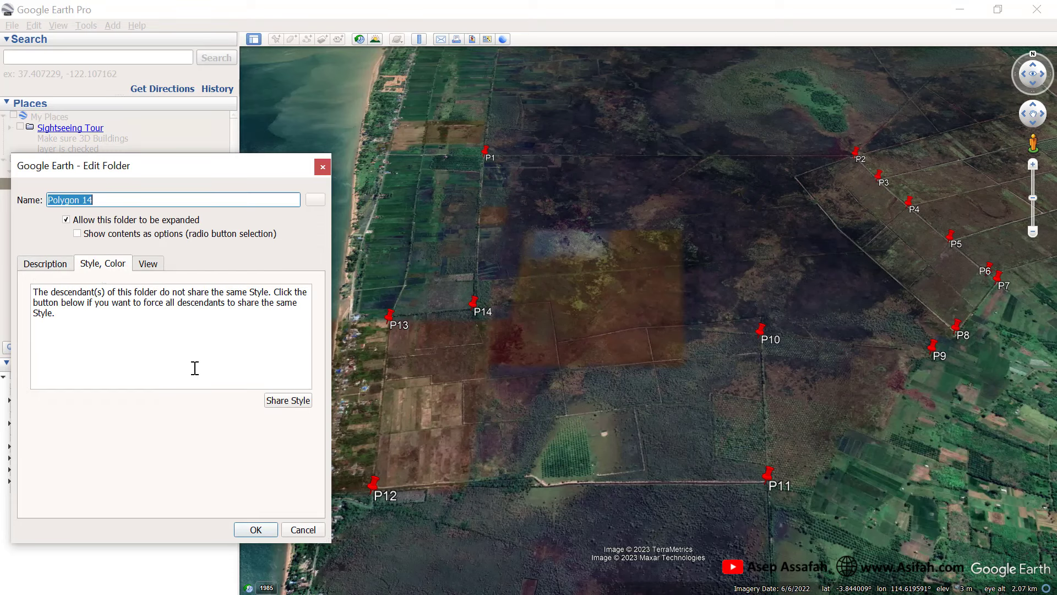
{"action": "left_click", "coordinate": [287, 400]}
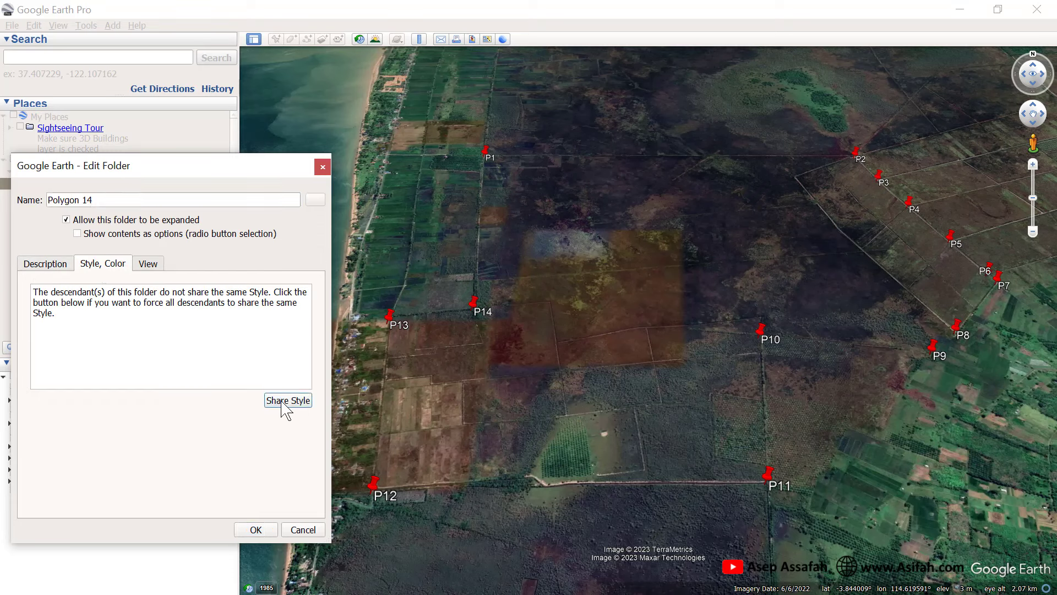
{"action": "left_click", "coordinate": [315, 200]}
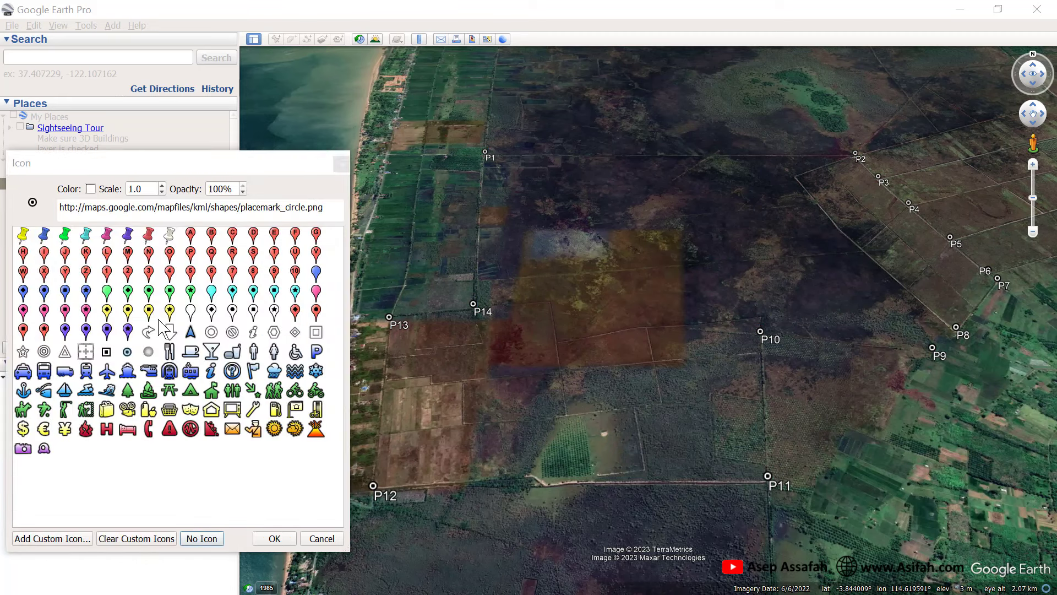
{"action": "left_click", "coordinate": [128, 310]}
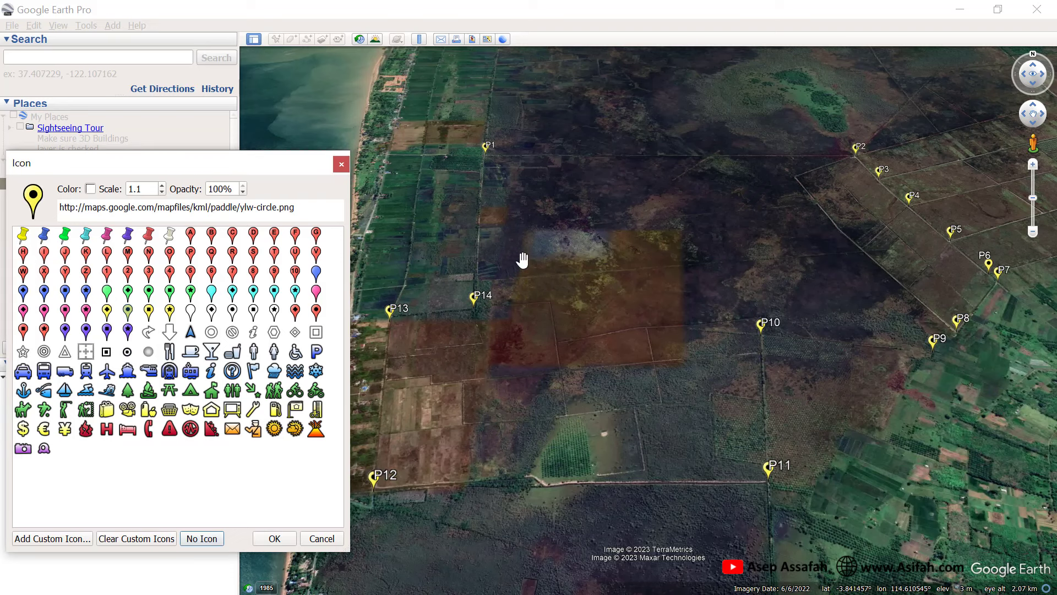
{"action": "left_click", "coordinate": [274, 539]}
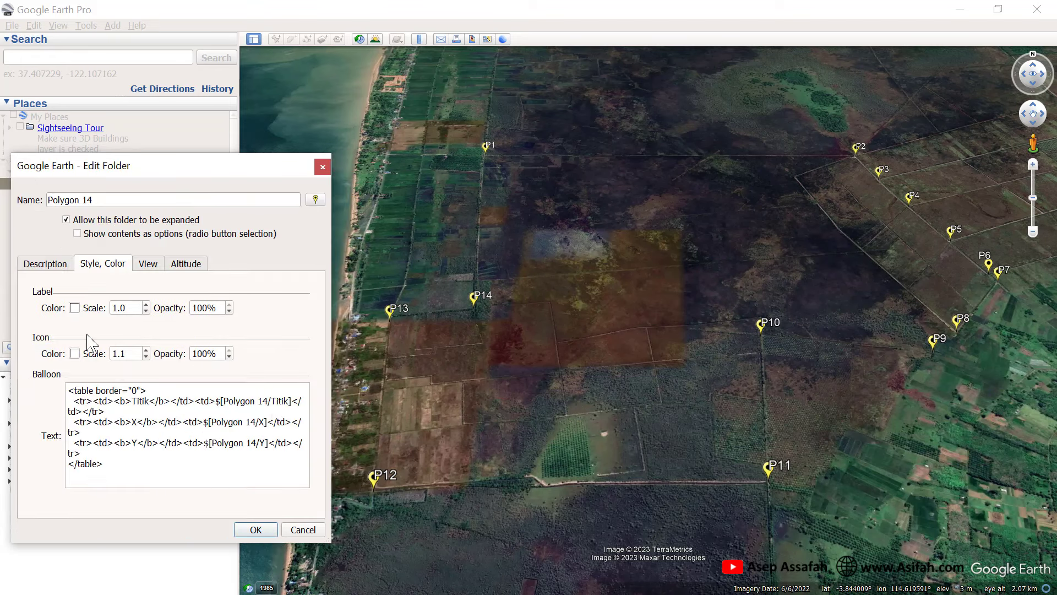
Set the label color of the Polygon 14 points to red (#ff0000) and apply the folder changes.
{"action": "left_click", "coordinate": [75, 308]}
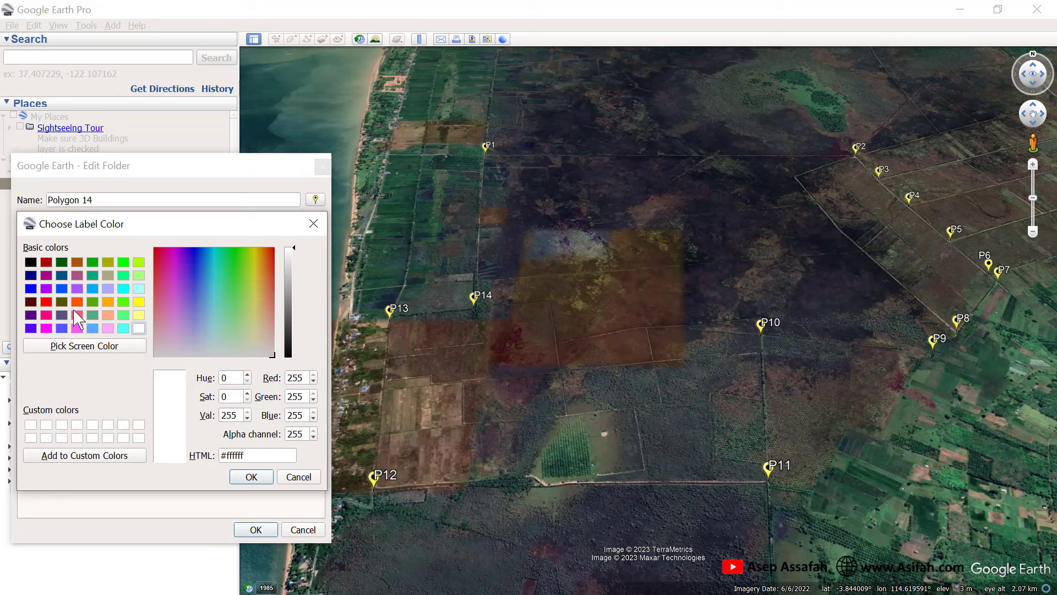
{"action": "left_click", "coordinate": [46, 302]}
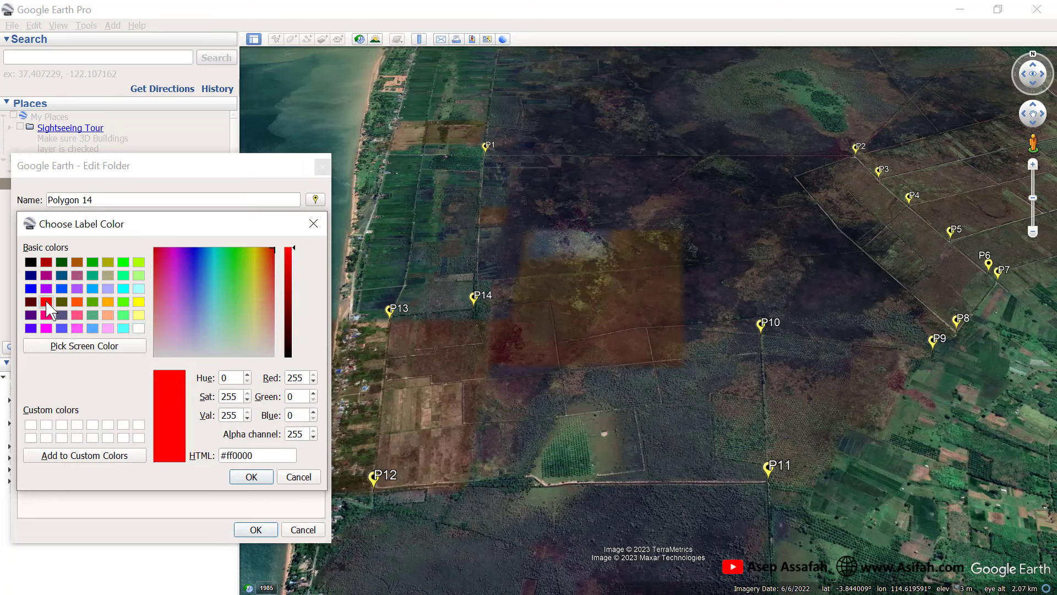
{"action": "left_click", "coordinate": [247, 477]}
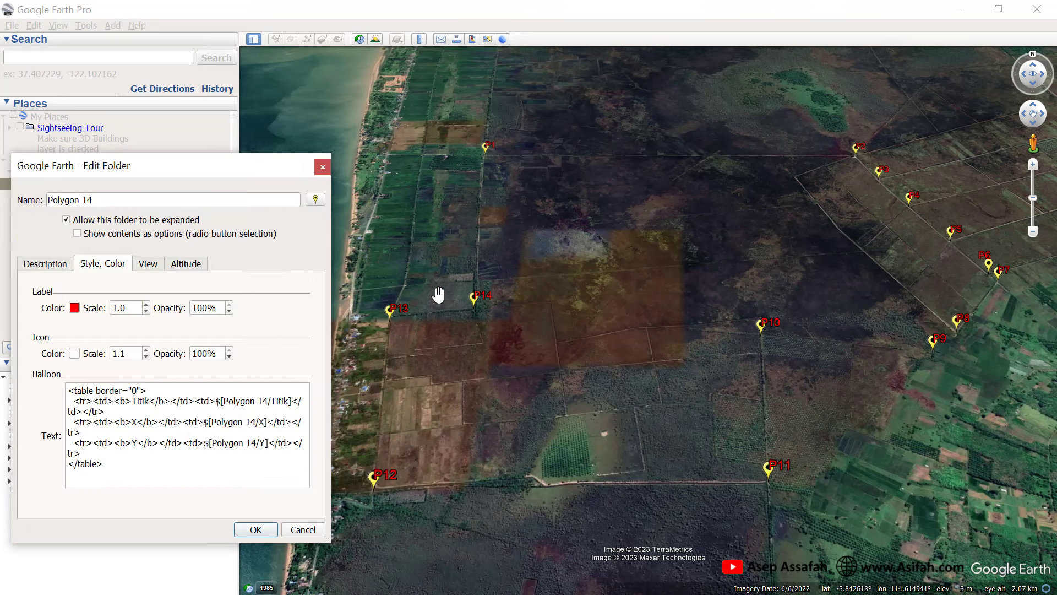
{"action": "left_click", "coordinate": [255, 530]}
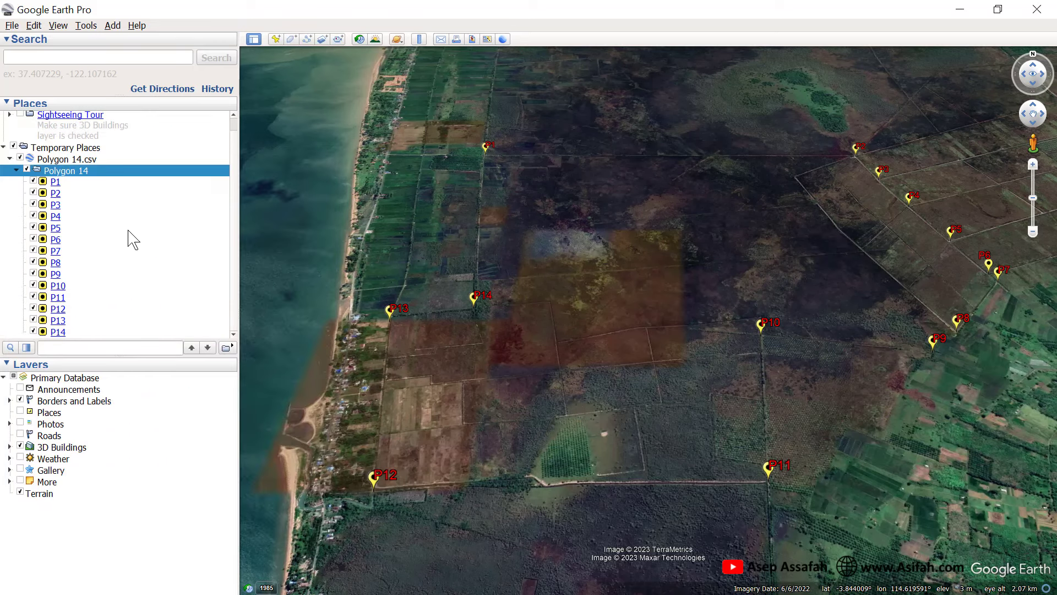
{"action": "left_click_drag", "start_coordinate": [641, 373], "coordinate": [608, 420]}
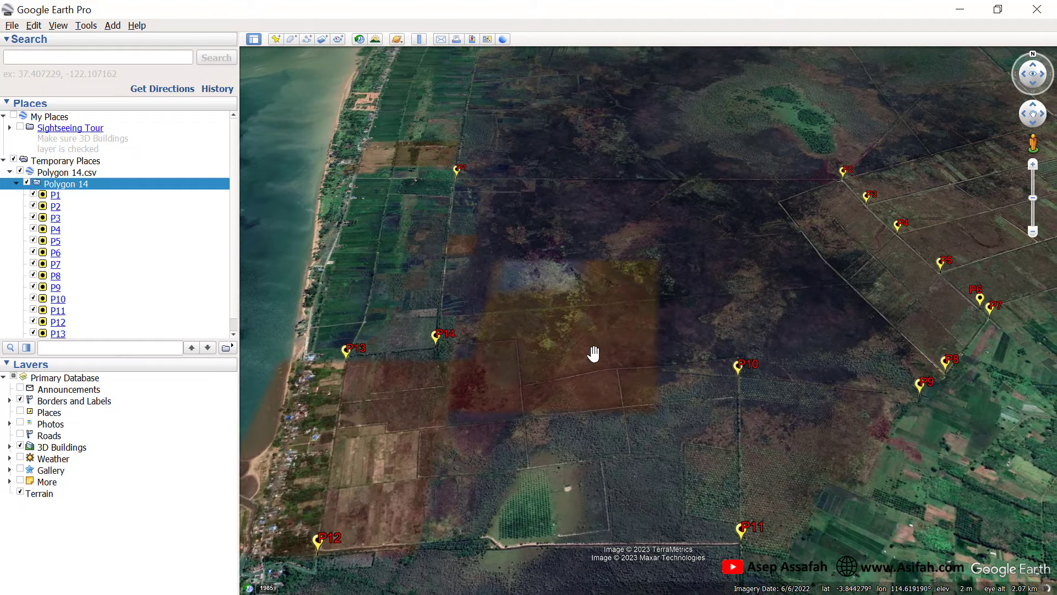
{"action": "scroll", "coordinate": [593, 354], "scroll_direction": "up", "scroll_amount": 3}
{"action": "scroll", "coordinate": [594, 354], "scroll_direction": "down", "scroll_amount": 5}
{"action": "mouse_move", "coordinate": [633, 362]}
{"action": "left_mouse_down"}
{"action": "mouse_move", "coordinate": [696, 339]}
{"action": "mouse_move", "coordinate": [679, 371]}
{"action": "mouse_move", "coordinate": [644, 377]}
{"action": "left_mouse_up"}
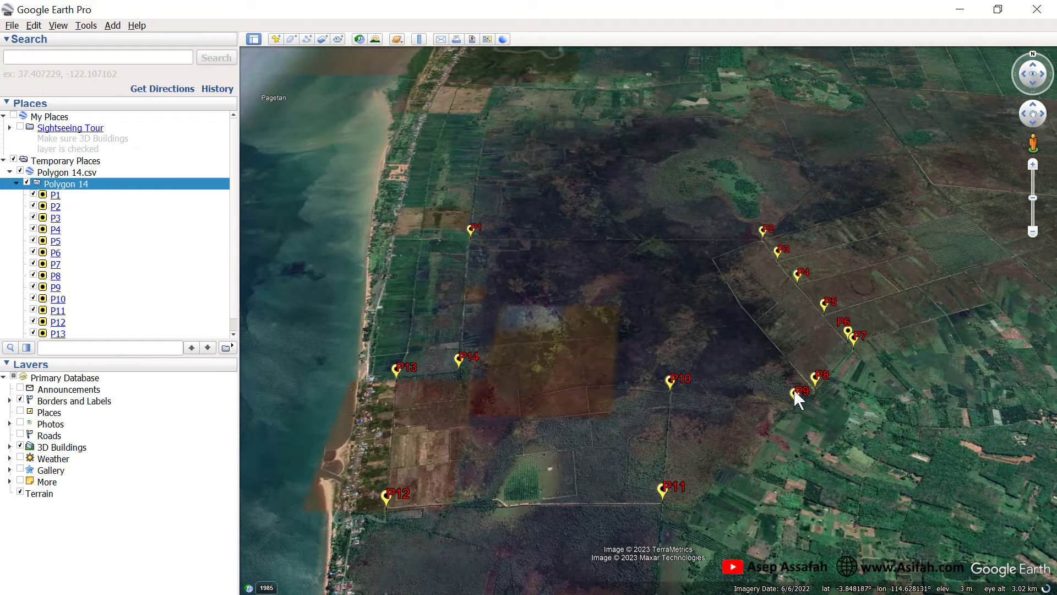
{"action": "left_click_drag", "start_coordinate": [555, 342], "coordinate": [576, 312]}
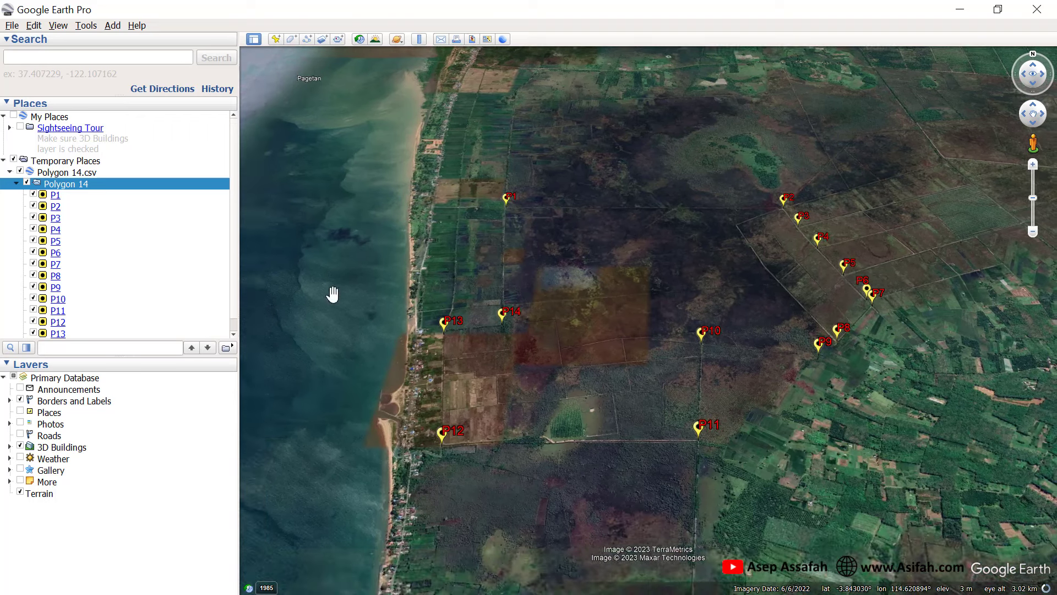